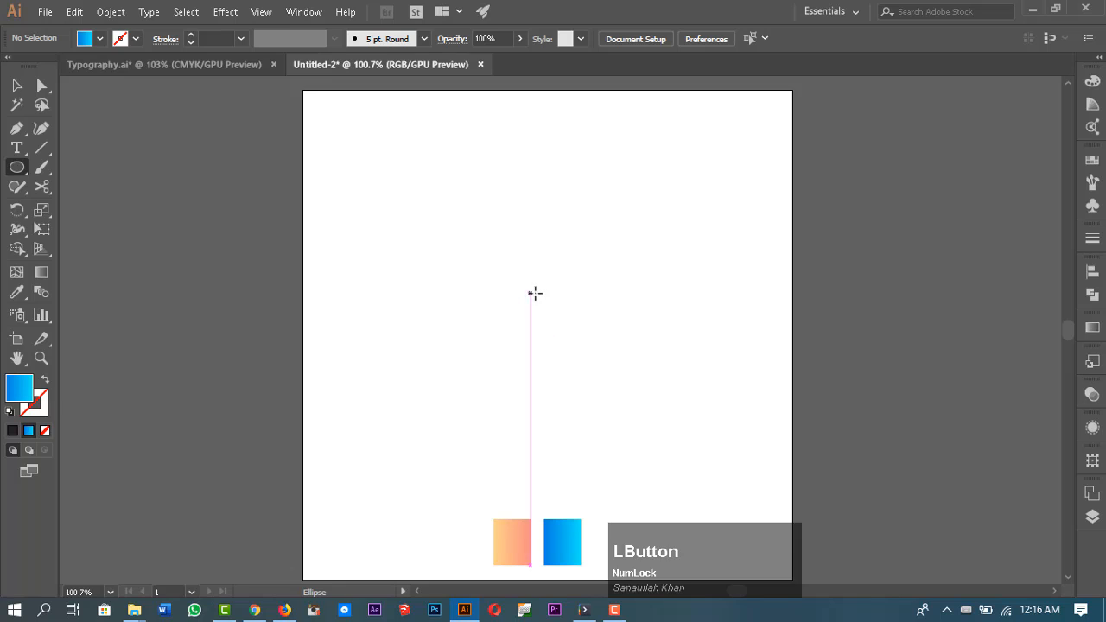
Draw a 150 x 150 px circle and centre it horizontally and vertically on the artboard.
left_click(546, 318)
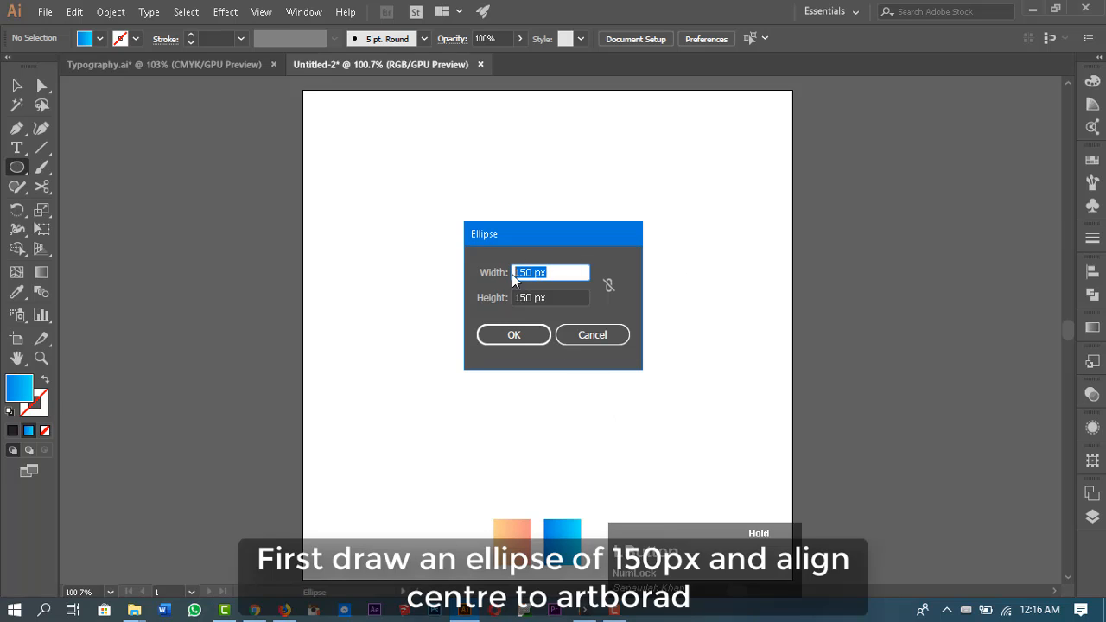
left_click(535, 338)
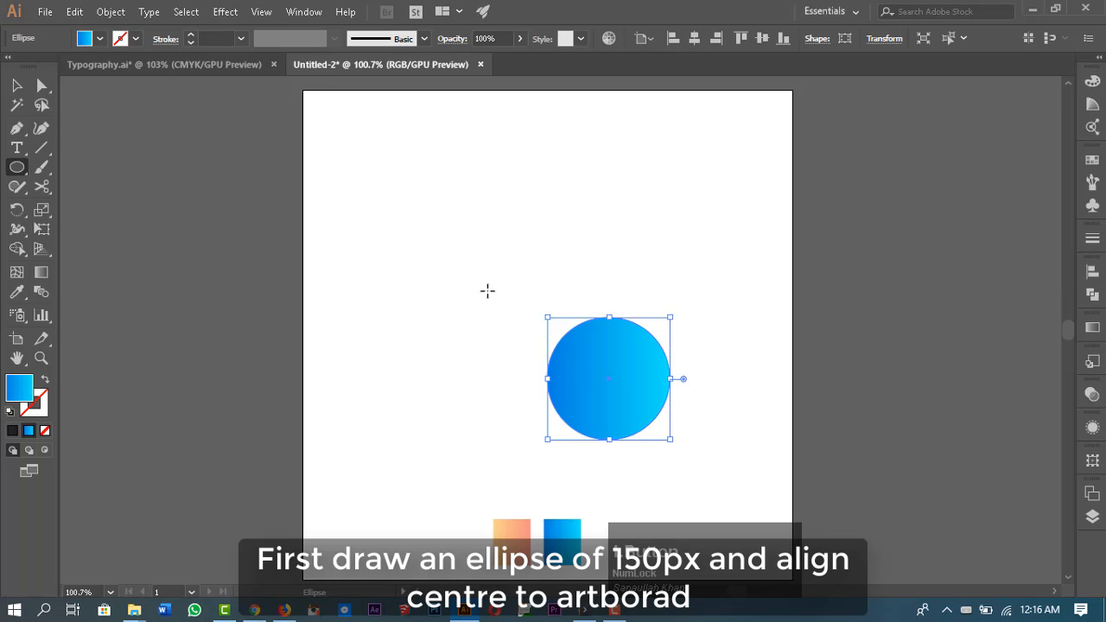
left_click(16, 84)
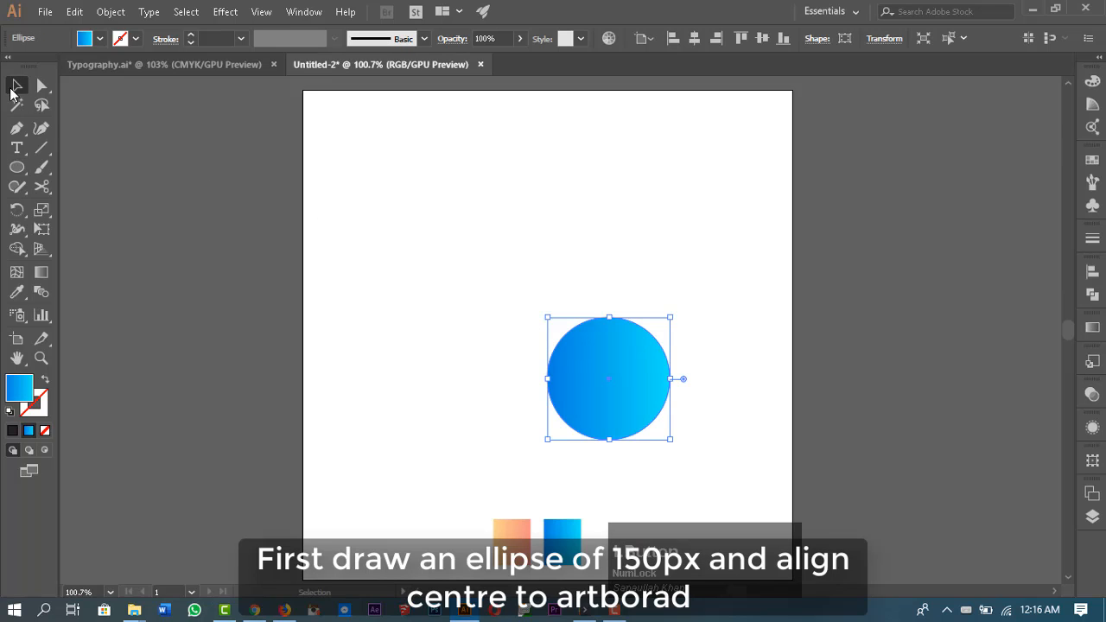
left_click(693, 39)
left_click(765, 39)
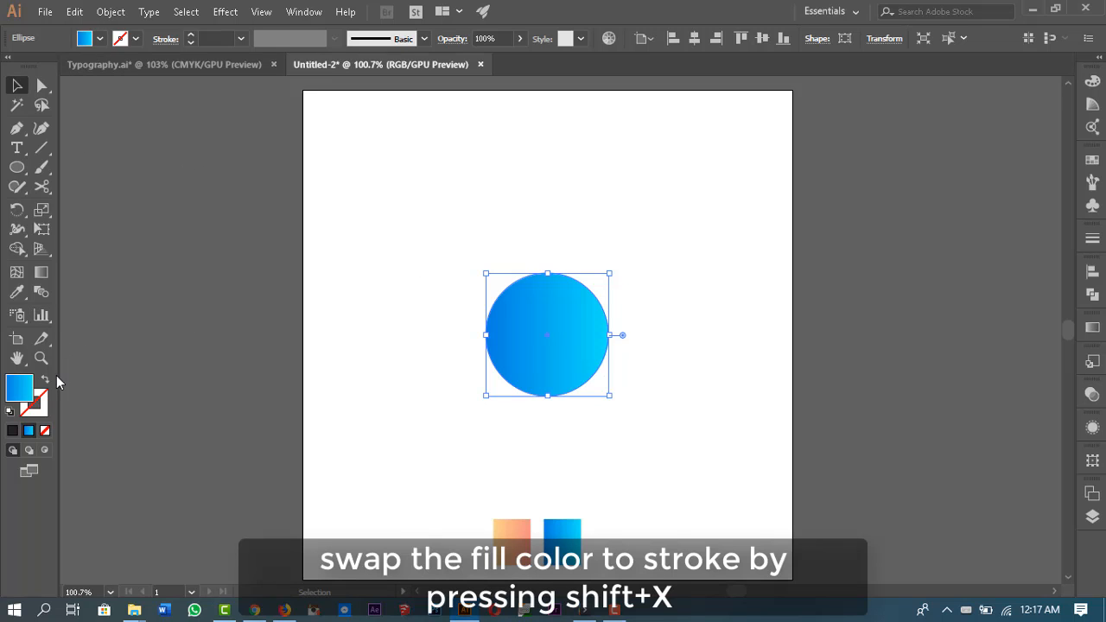
Swap the circle's fill and stroke so the blue gradient becomes its outline.
key("shift+x")
left_click(653, 217)
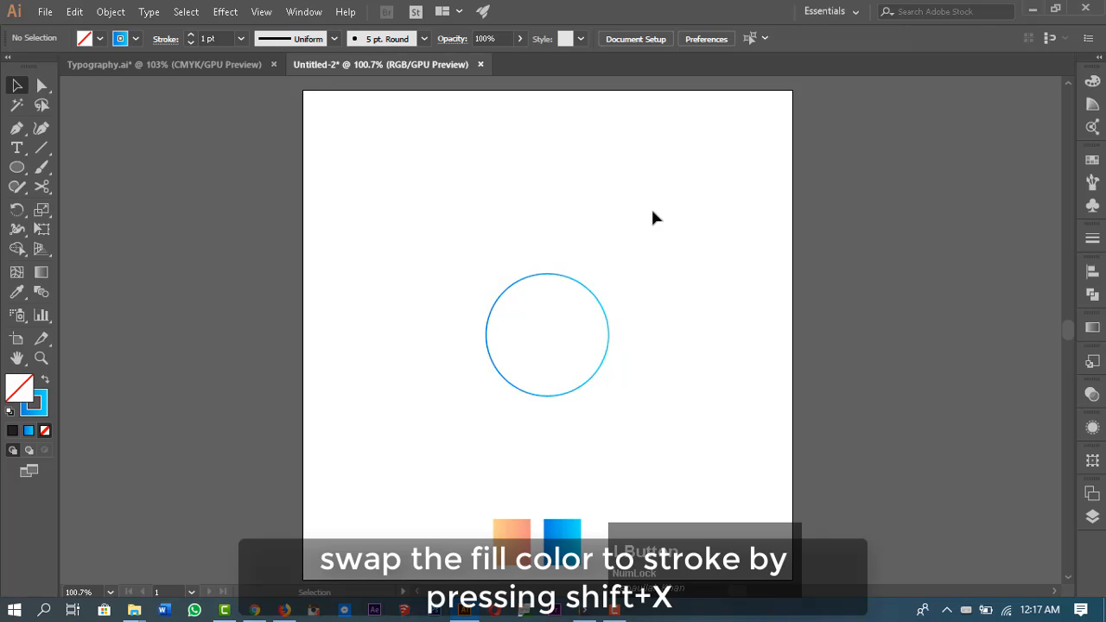
Copy the outlined circle and paste the duplicate in front of it.
left_click(603, 362)
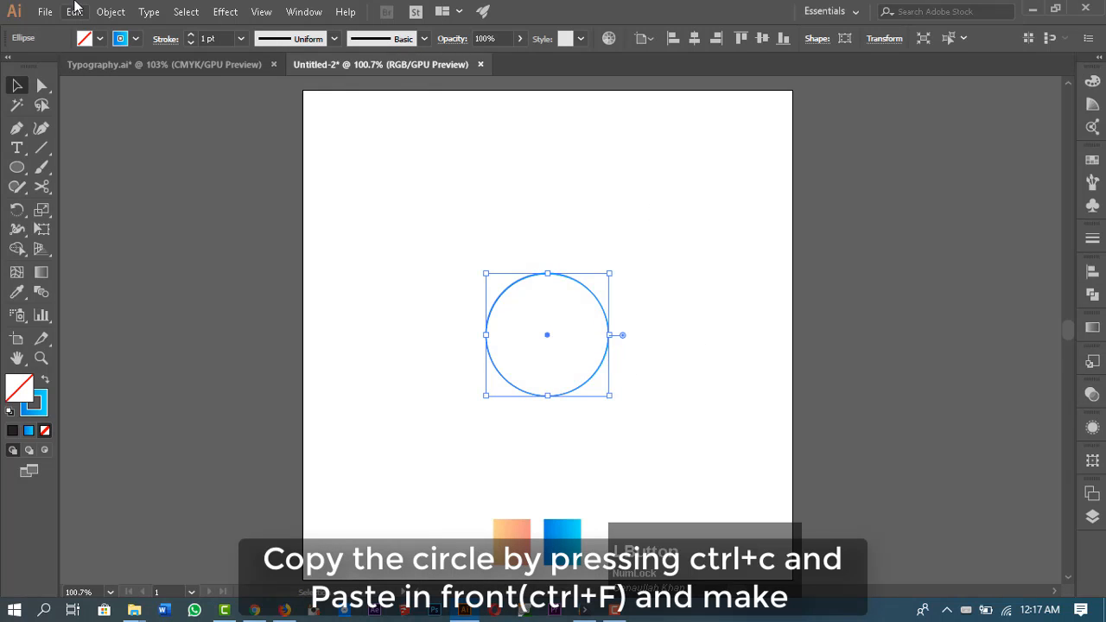
left_click(75, 11)
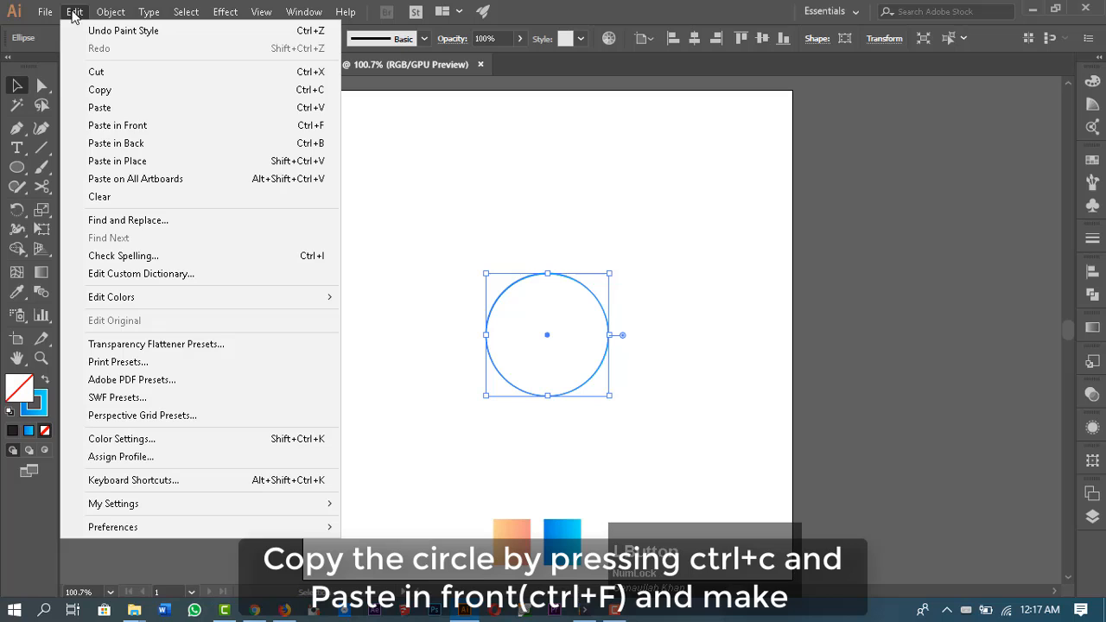
left_click(113, 89)
left_click(75, 10)
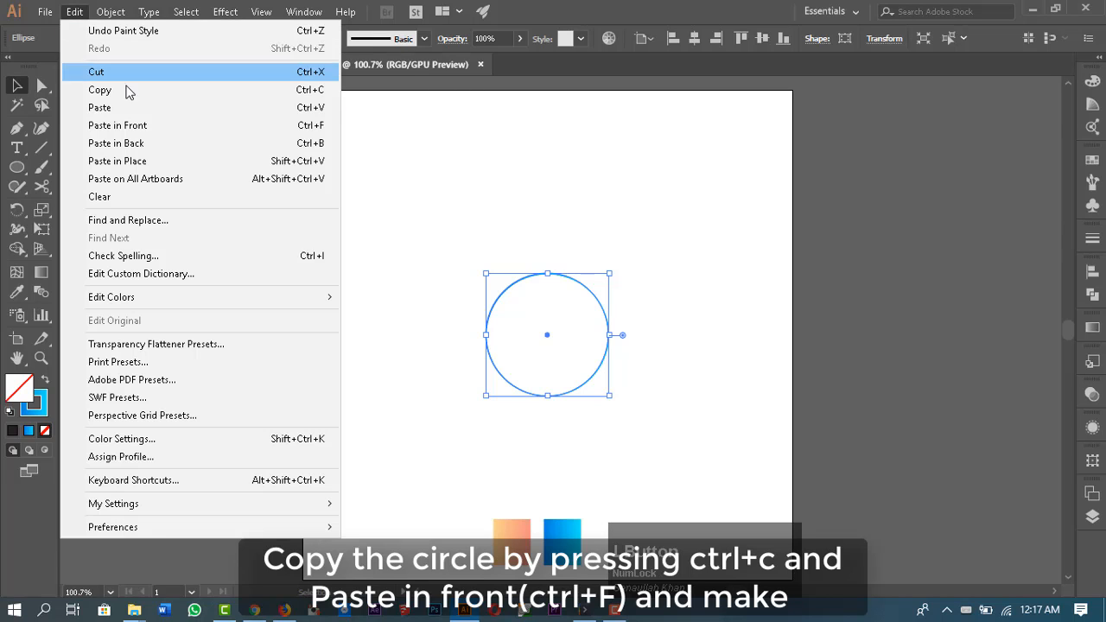
left_click(152, 127)
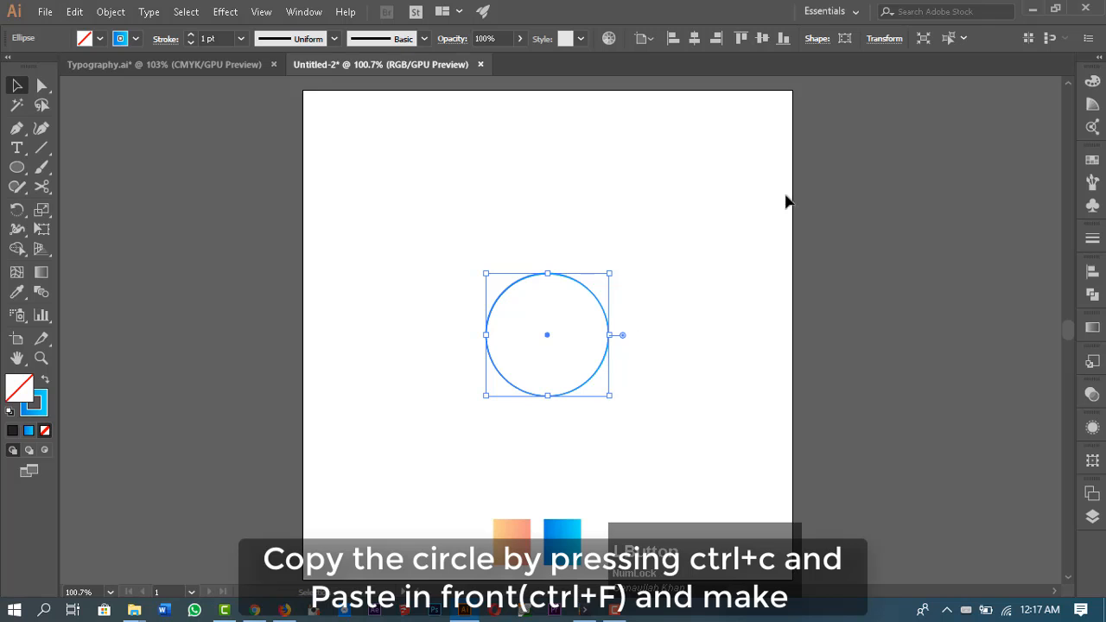
Resize the pasted circle proportionally to 50 px wide, anchored at the large circle's right edge.
left_click(884, 39)
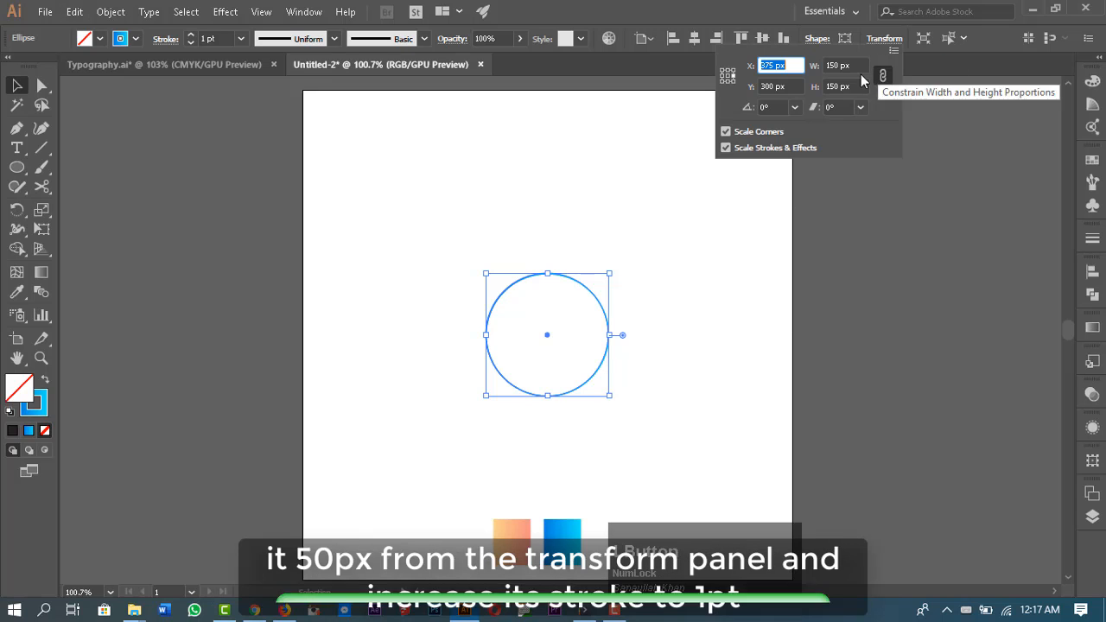
left_click(829, 66)
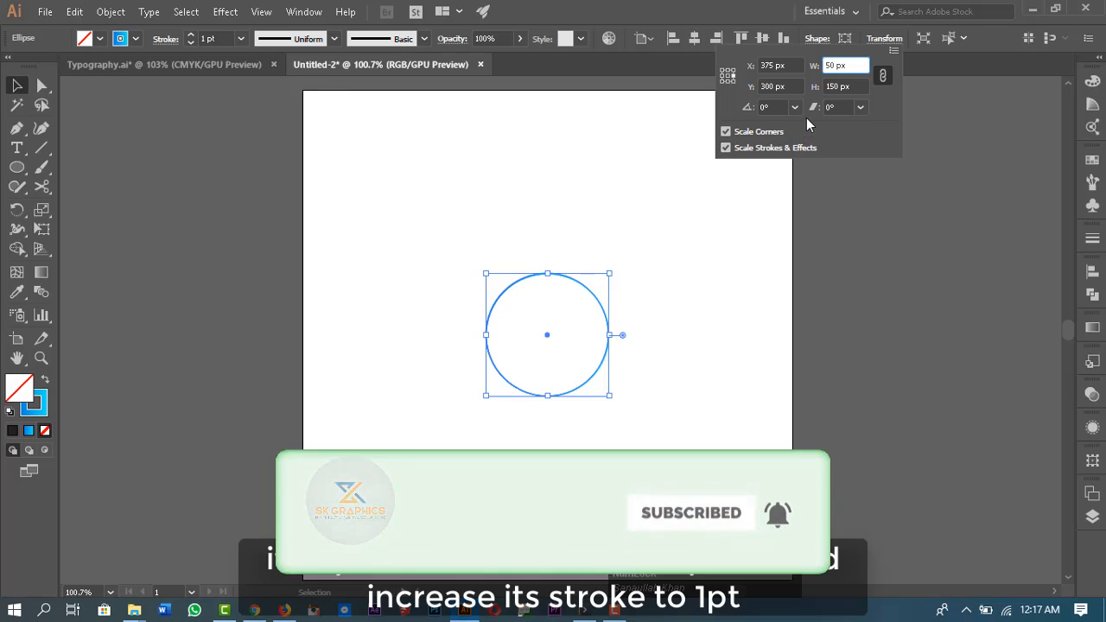
key("BackSpace")
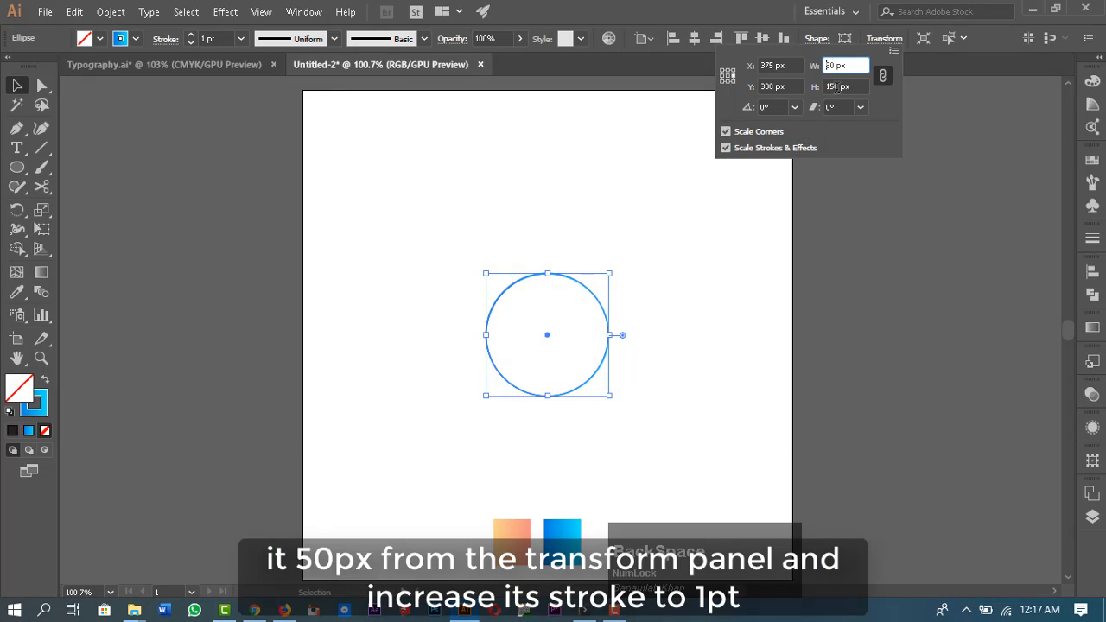
key("Return")
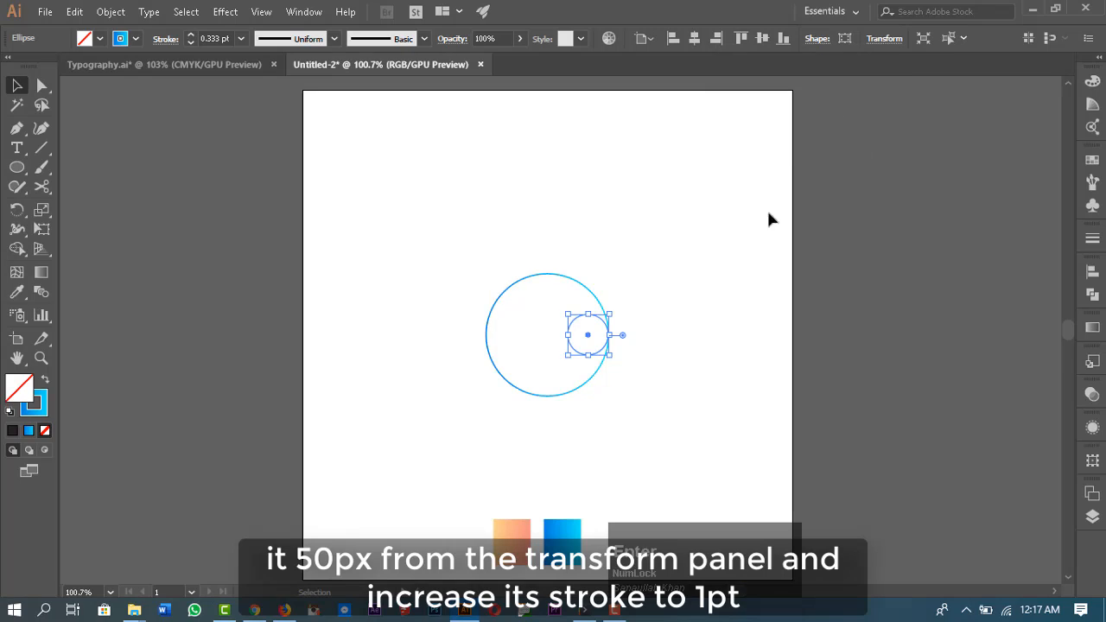
left_click(703, 394)
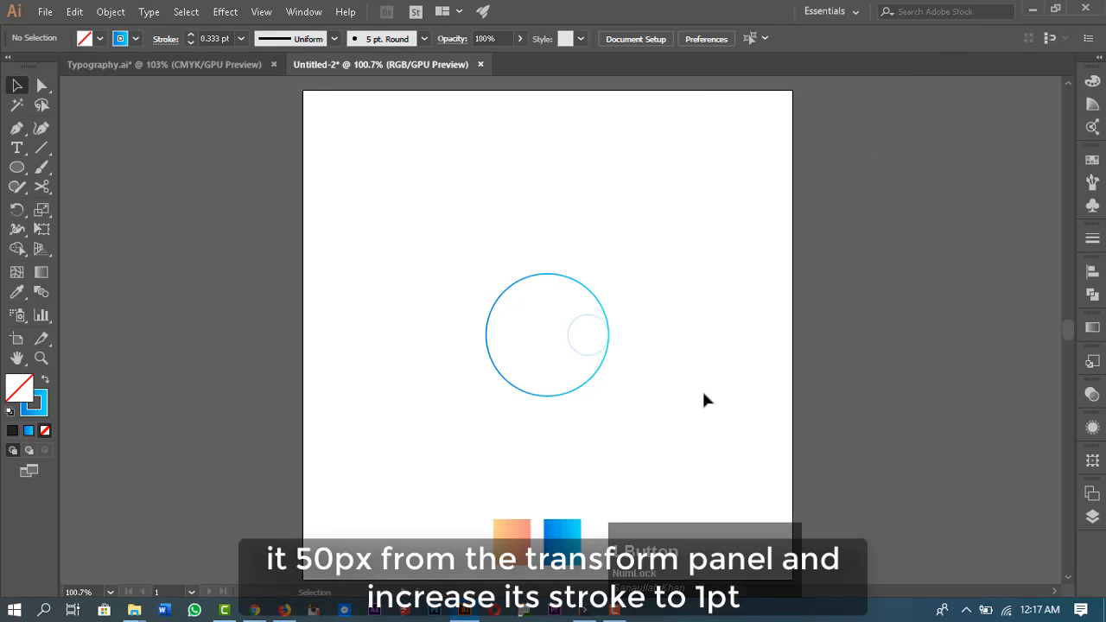
Set the small circle's stroke weight to 1 pt.
left_click(577, 353)
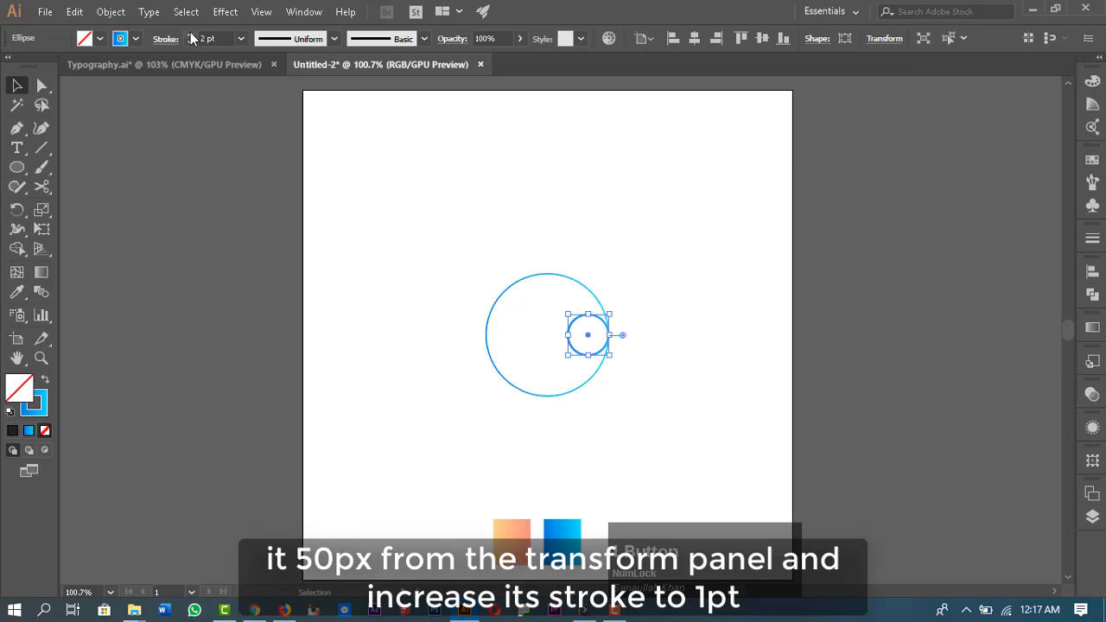
left_click(190, 42)
left_click(681, 289)
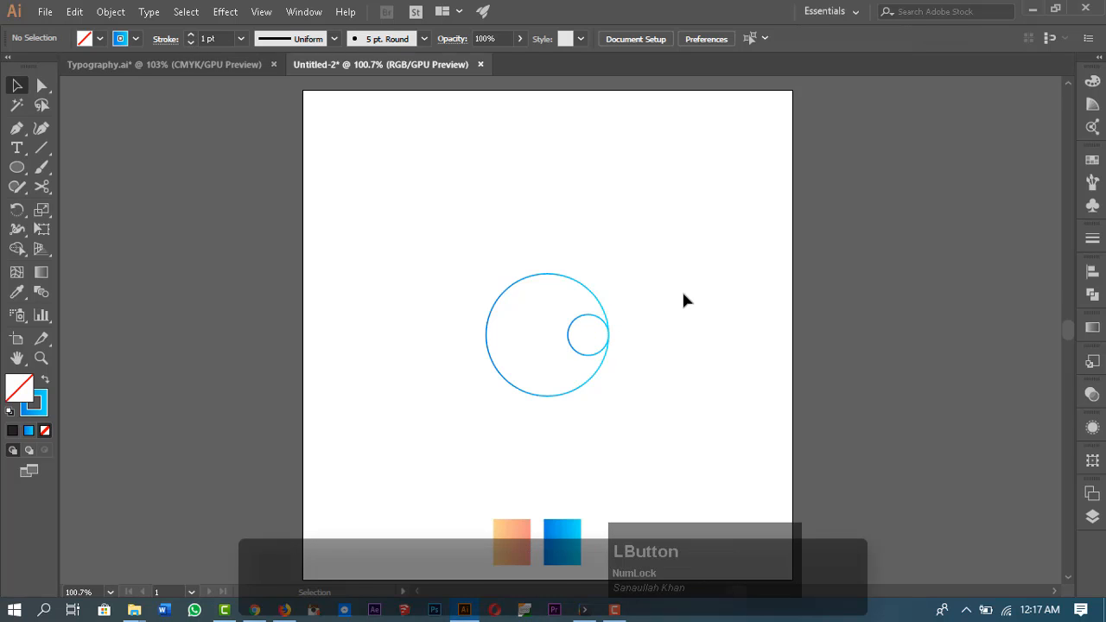
Duplicate the small circle twice to the left, forming a row of three touching circles across the large circle.
left_click_drag(577, 328, 533, 328)
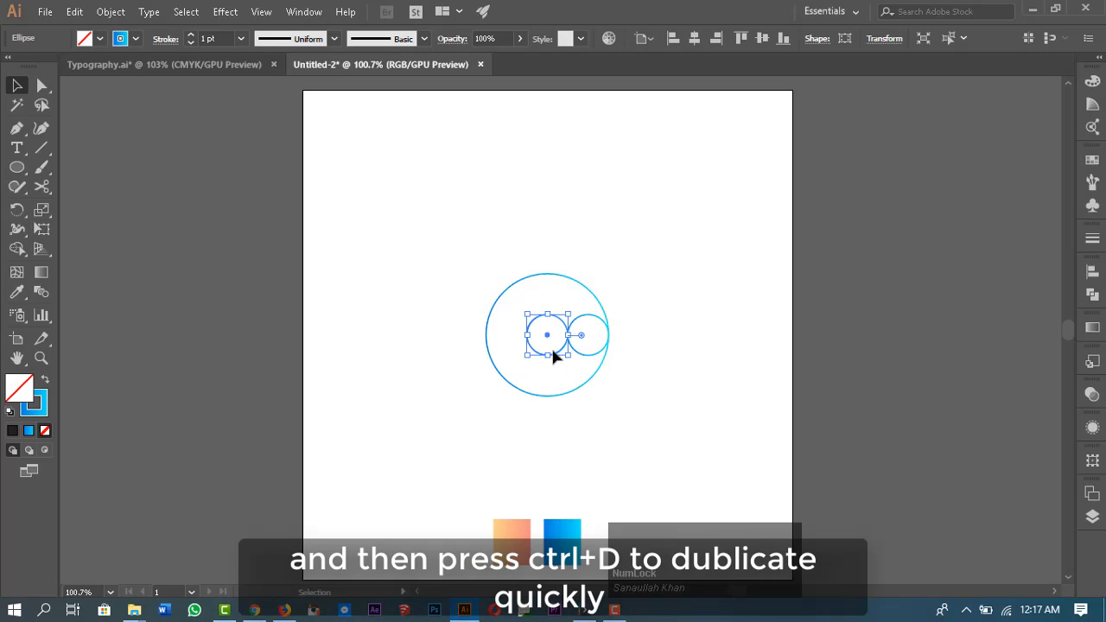
key("ctrl+d")
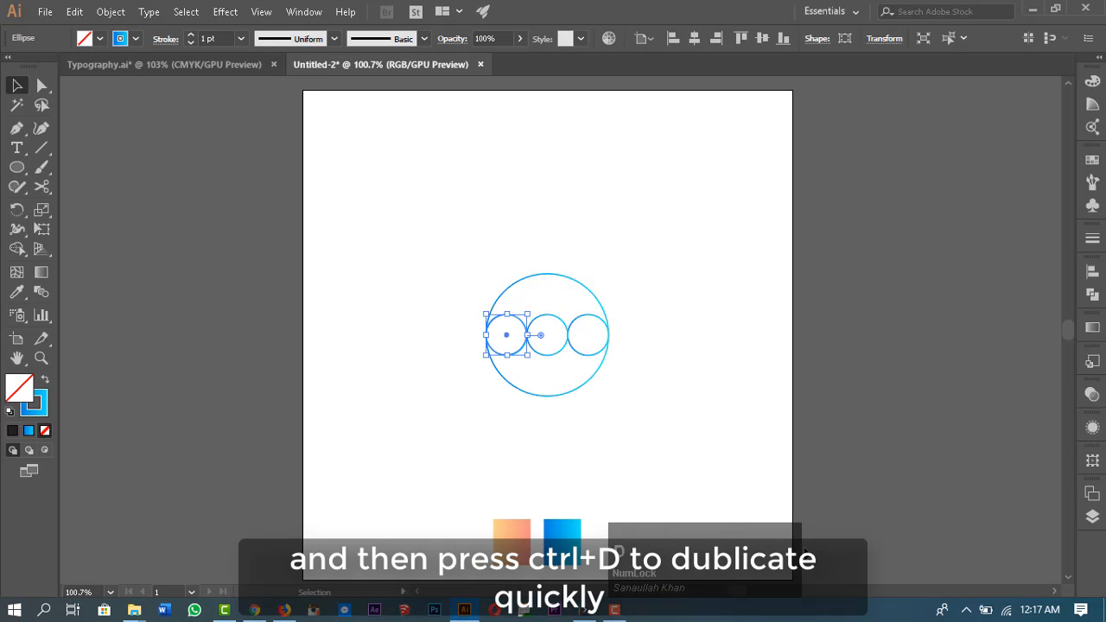
left_click(675, 300)
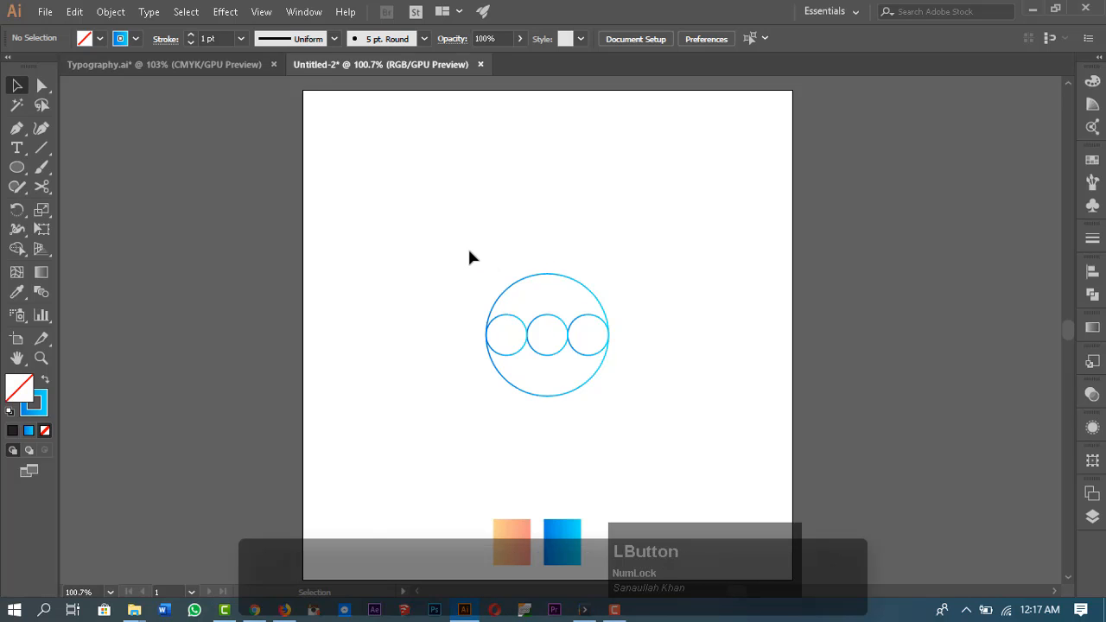
Copy the large circle and paste a duplicate onto the artboard.
left_click(587, 288)
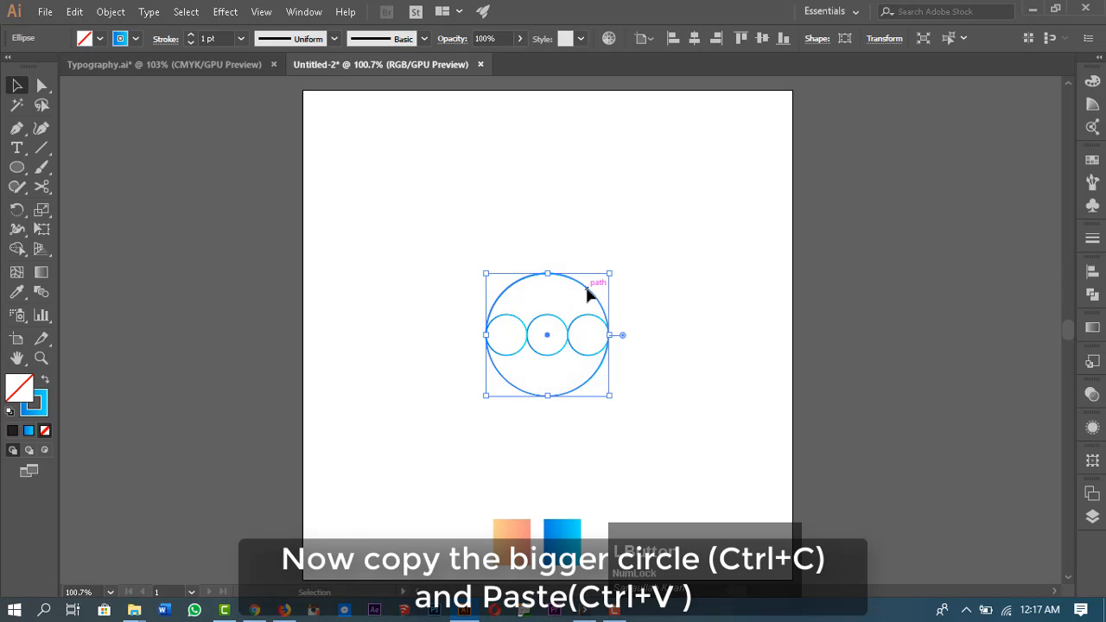
left_click(74, 11)
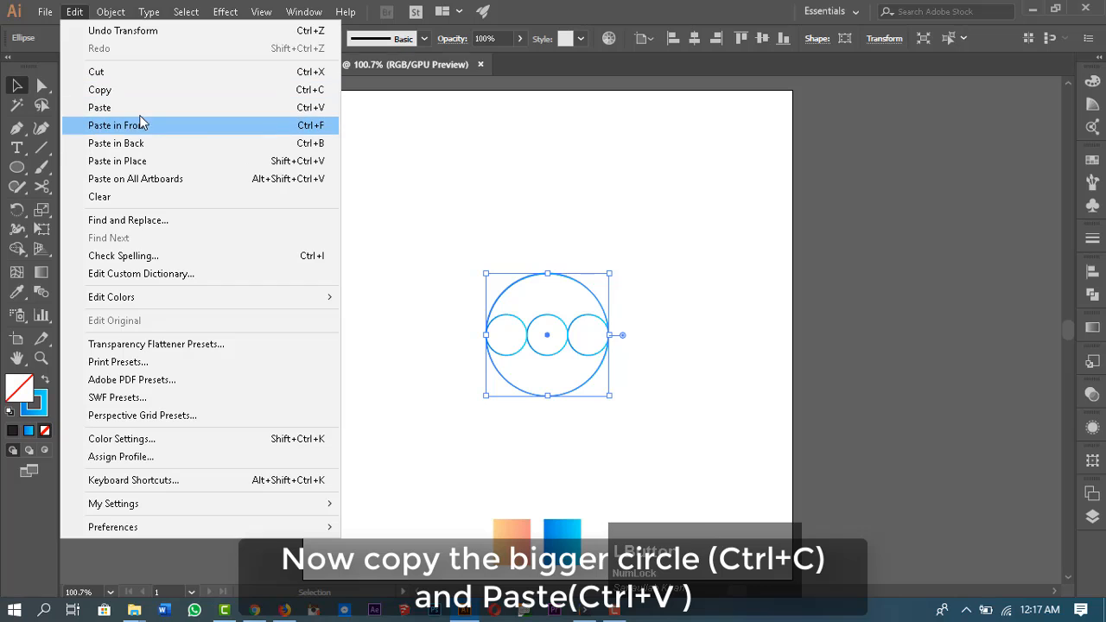
left_click(129, 102)
left_click(75, 11)
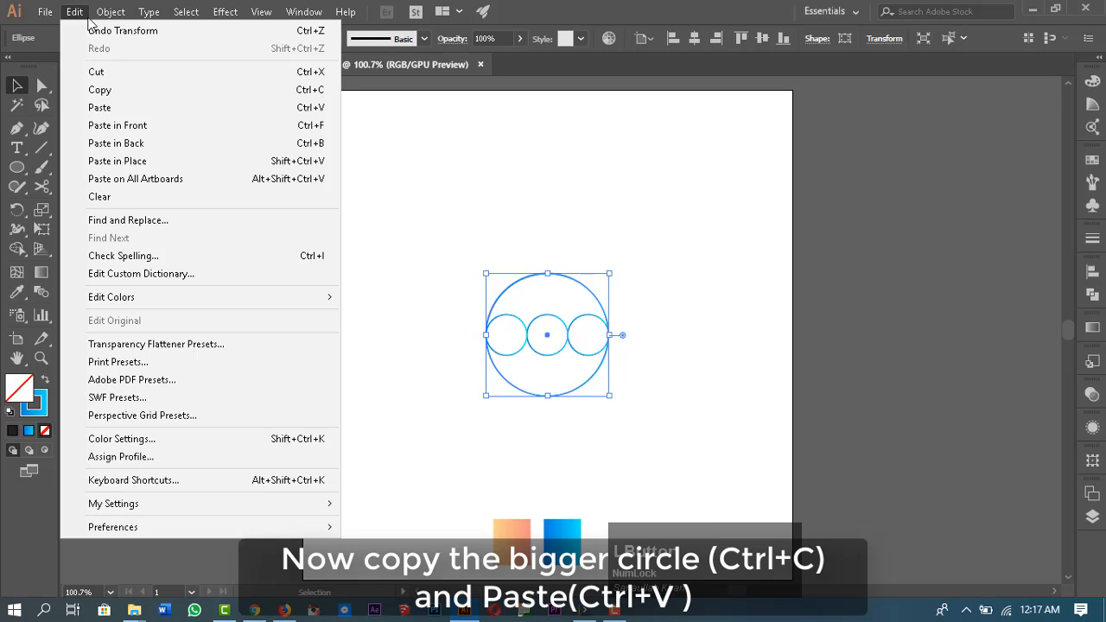
left_click(133, 108)
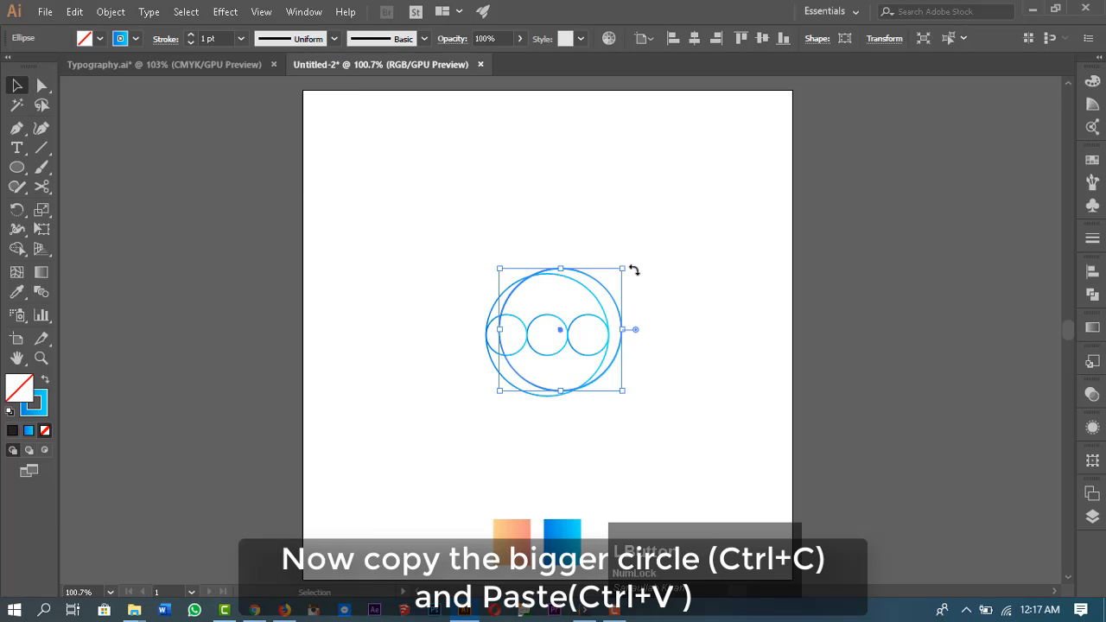
Resize the pasted circle proportionally to a width of 100 px.
left_click(880, 39)
double_click(826, 66)
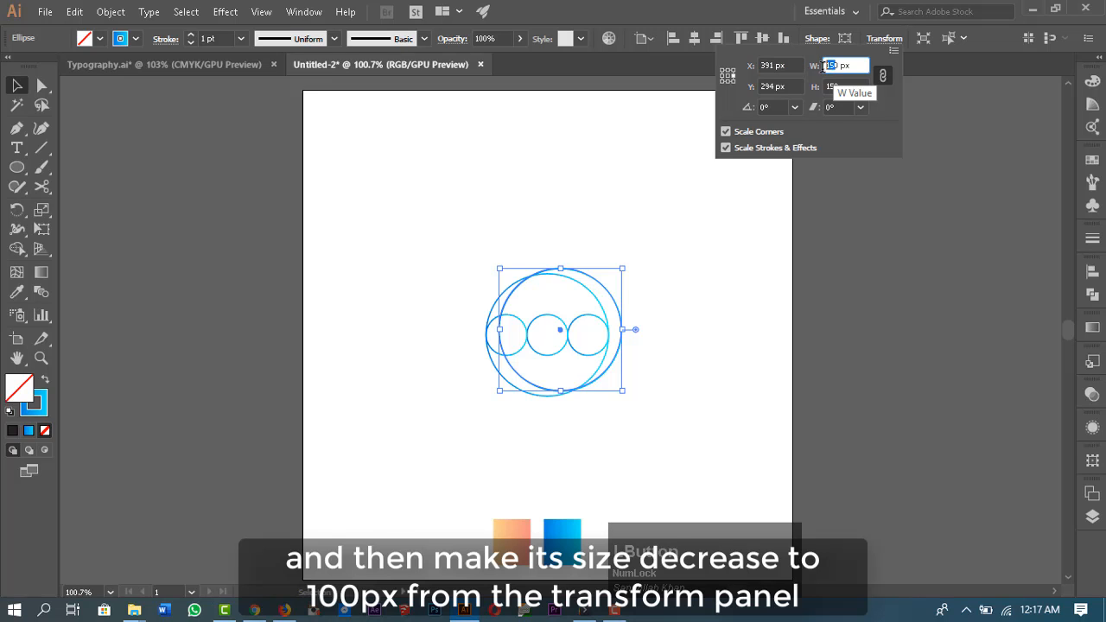
type("1")
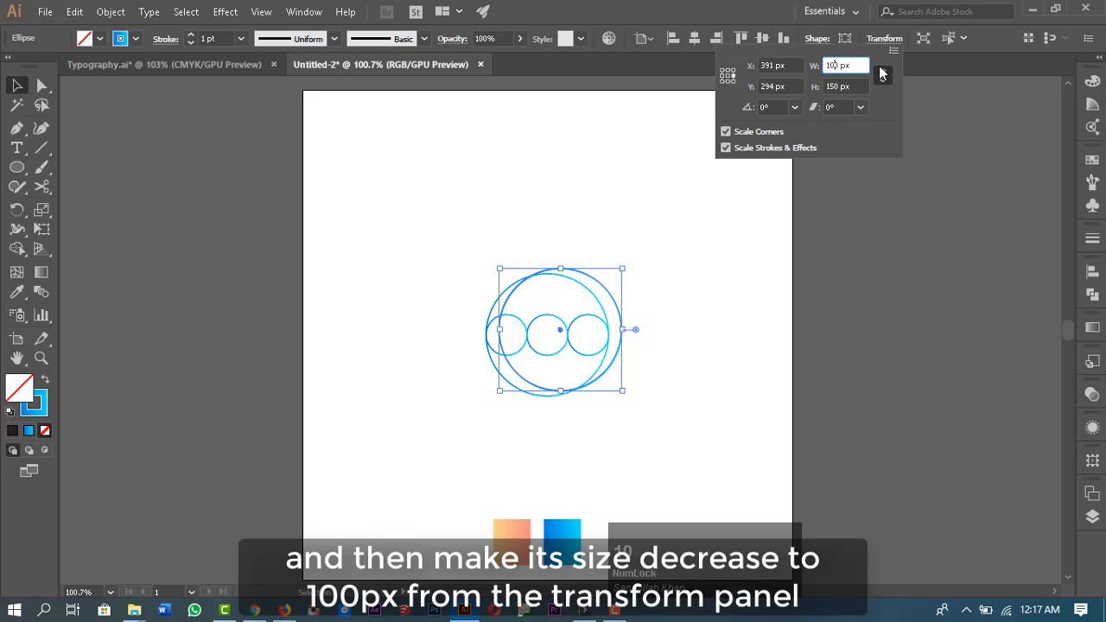
type("00")
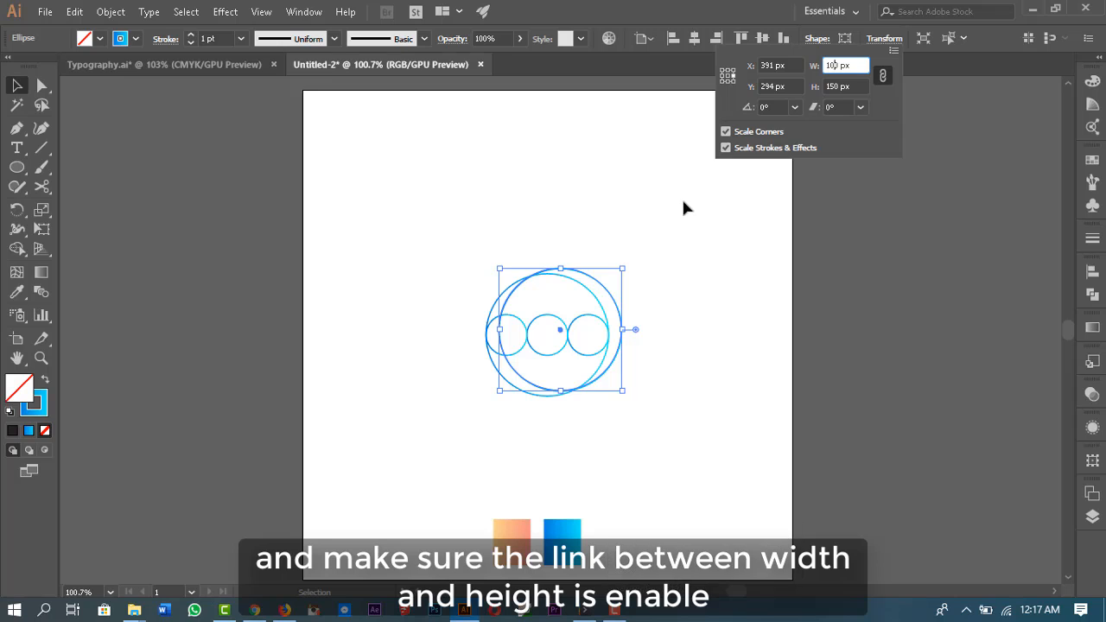
key("Return")
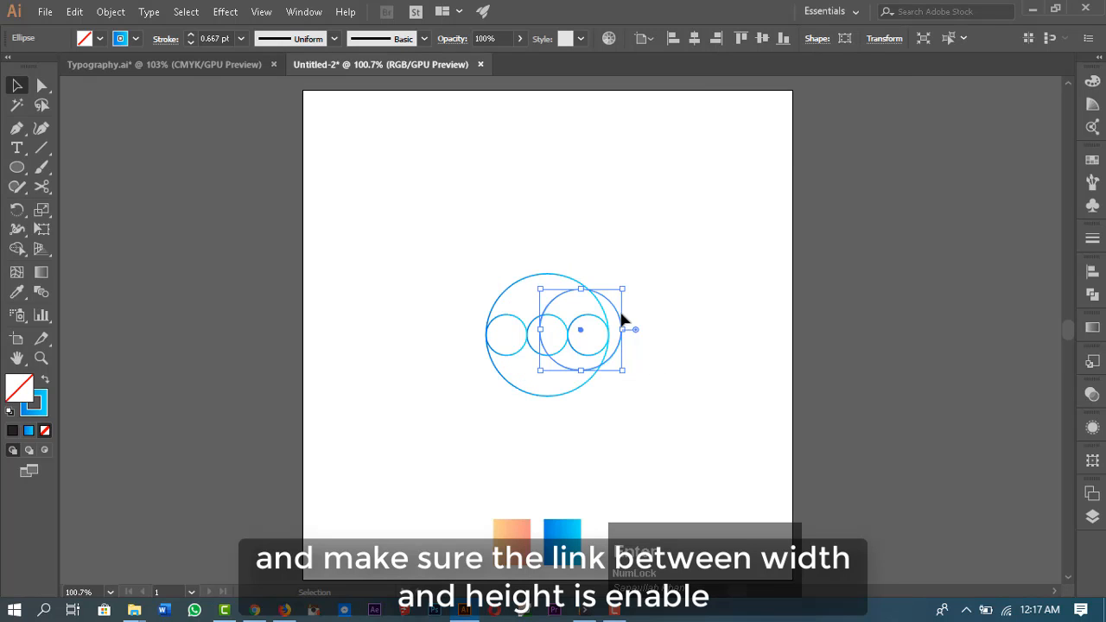
Align the 100 px circle with the large circle's right edge, vertically centred on the row of small circles.
left_click_drag(616, 320, 607, 333)
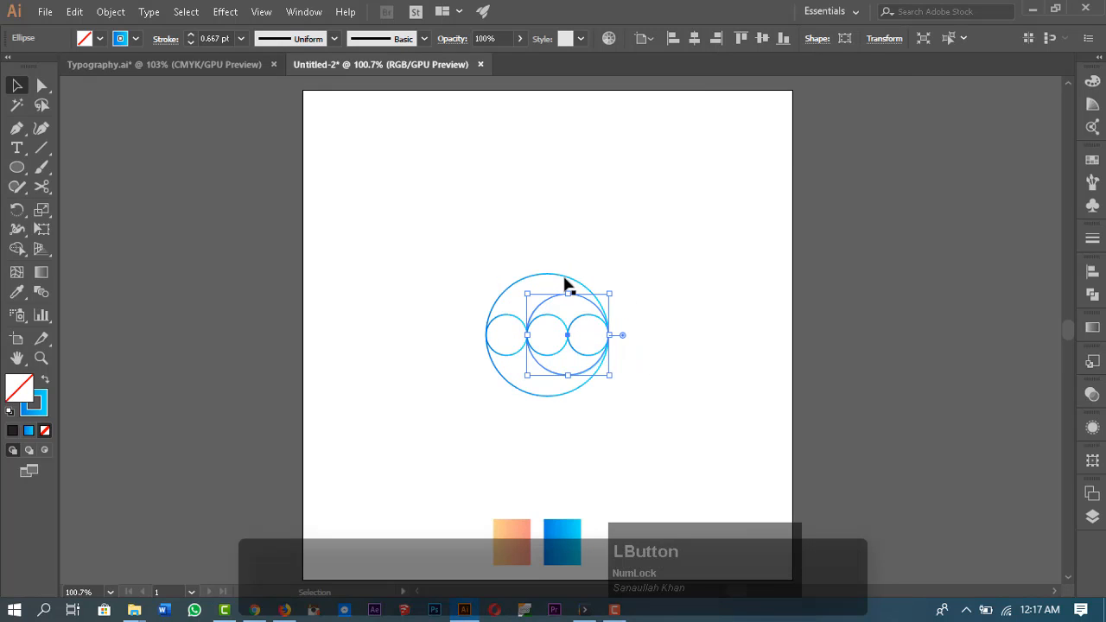
left_click(545, 274, "shift")
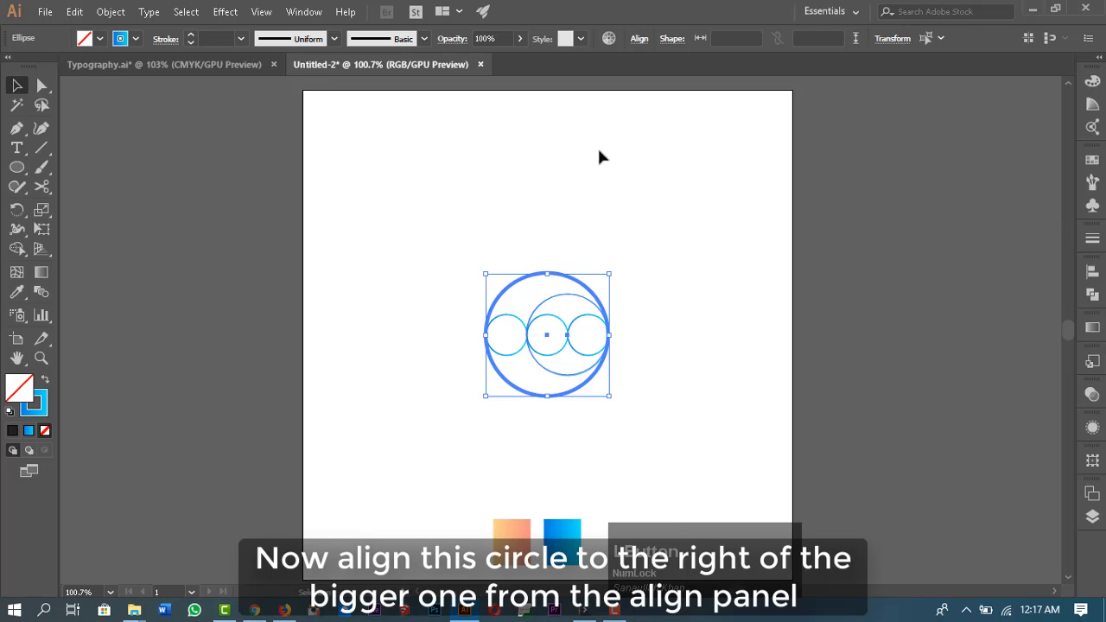
left_click(1087, 276)
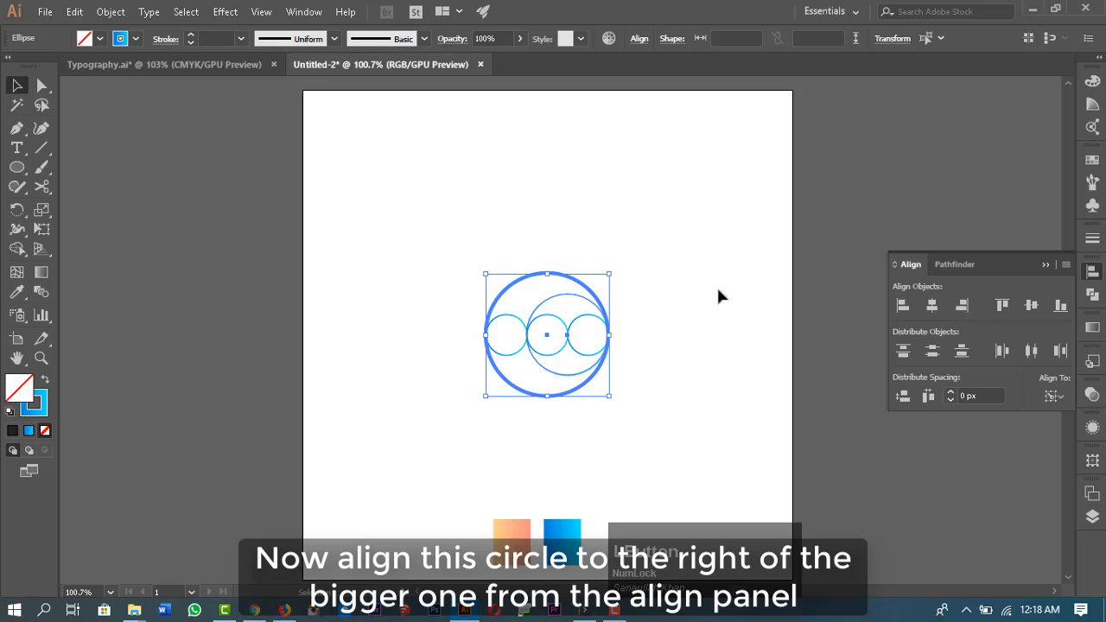
left_click(666, 210)
Duplicate the 100 px circle to the left so the copy touches the large circle's left edge.
left_click(565, 295)
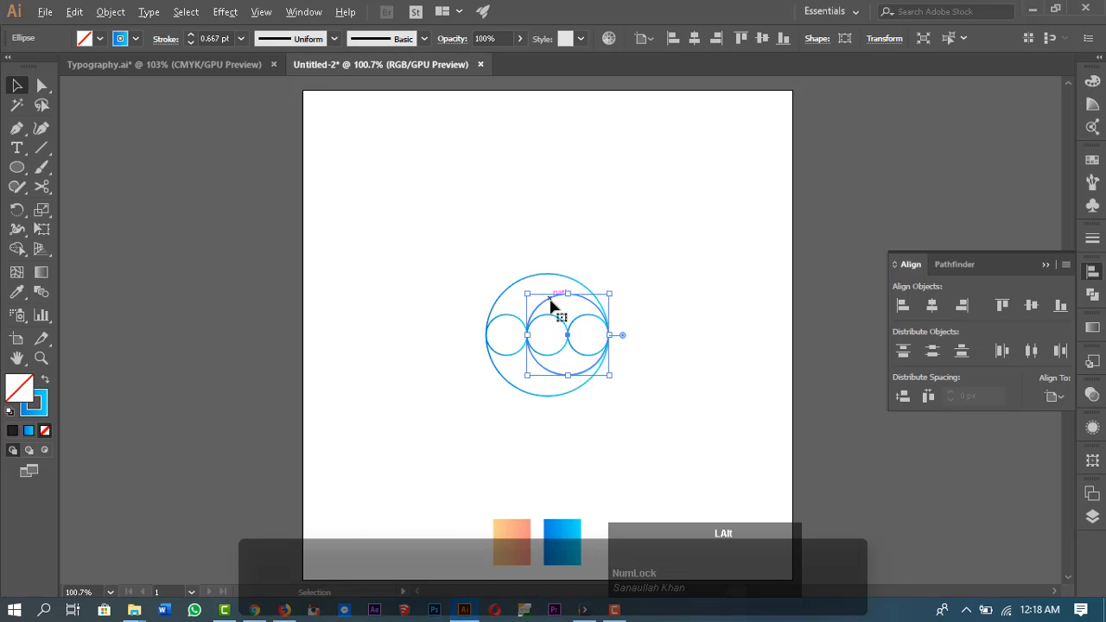
left_click_drag(550, 300, 510, 306)
left_click(635, 233)
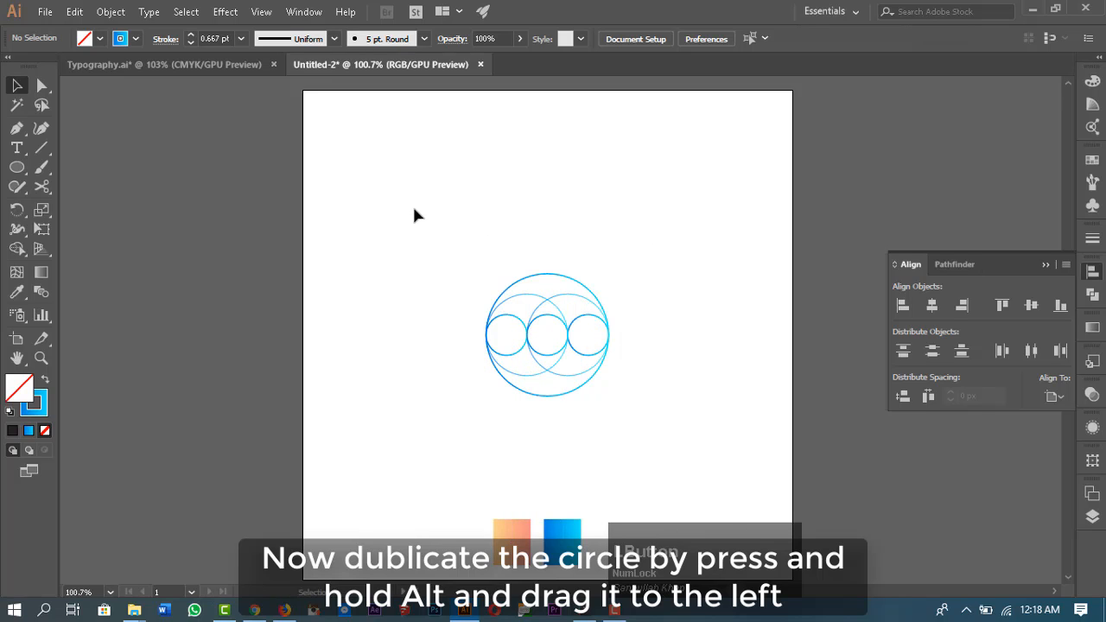
Select all the circles and use Shape Builder to unite the right small circle with the adjoining areas above it.
left_click_drag(586, 356, 675, 433)
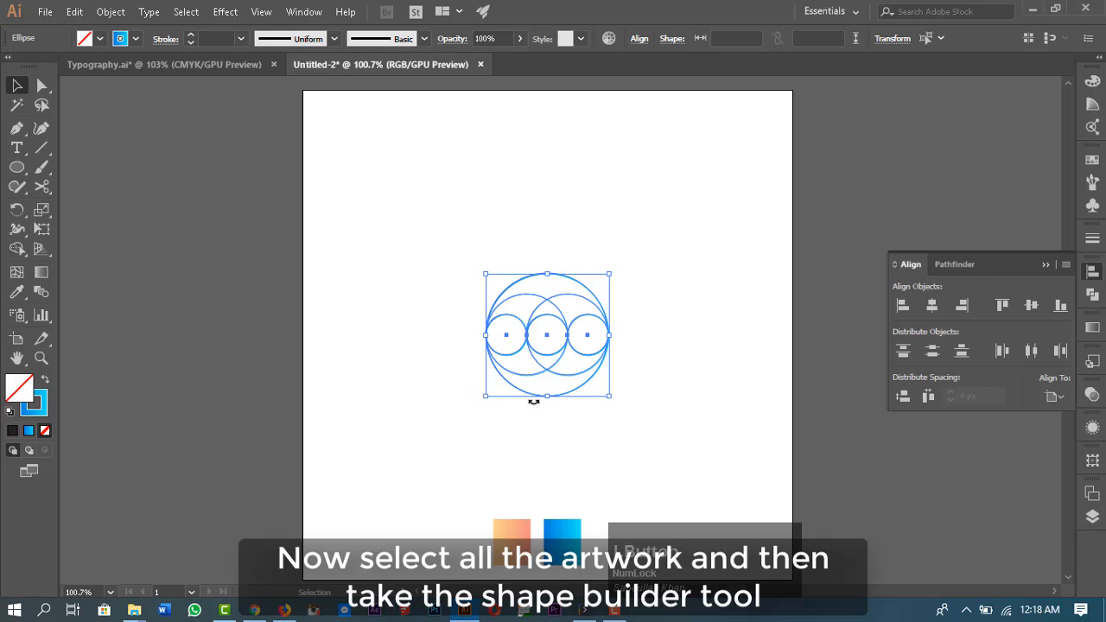
left_click(17, 248)
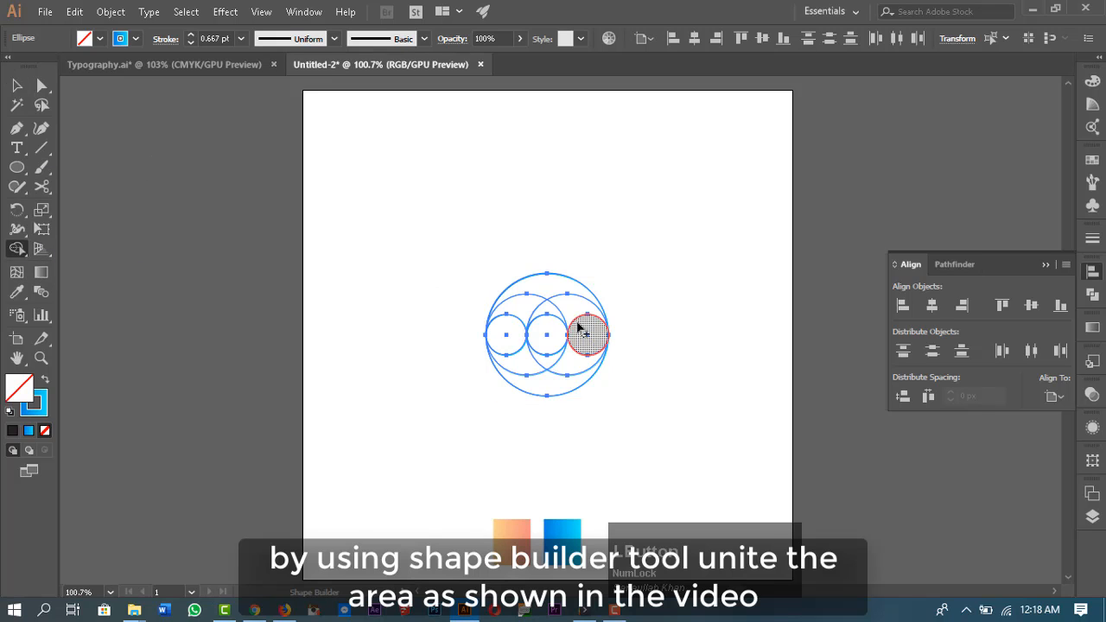
mouse_move(580, 328)
left_mouse_down()
mouse_move(553, 289)
mouse_move(560, 298)
left_mouse_up()
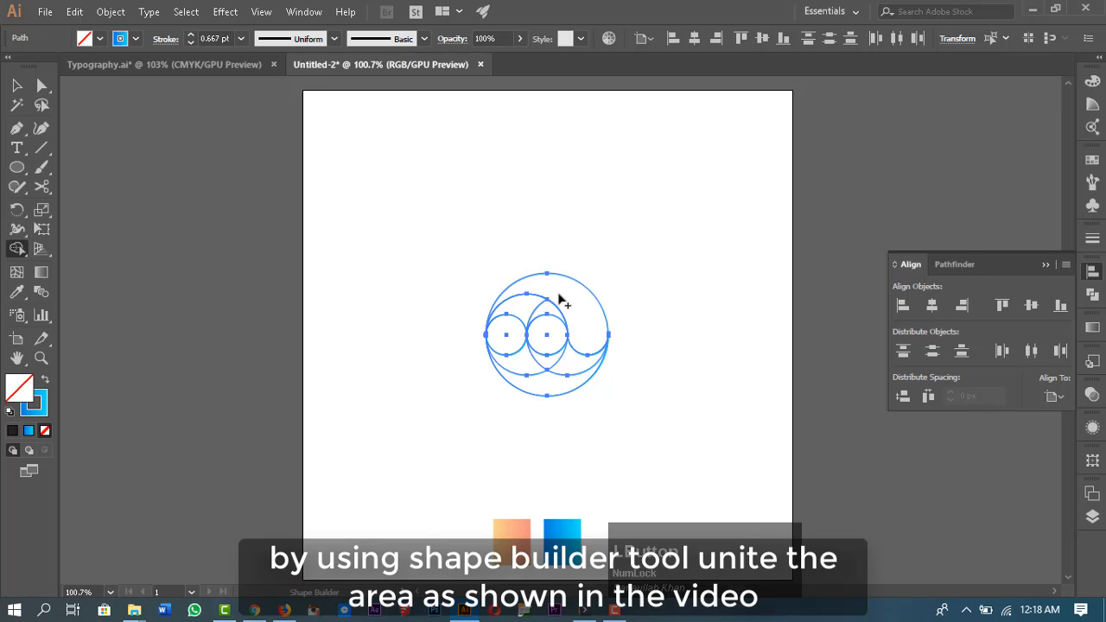
Unite the remaining adjoining areas into four swirl pieces with Shape Builder and remove the centre circle's region.
mouse_move(588, 359)
left_mouse_down()
mouse_move(562, 390)
mouse_move(506, 348)
mouse_move(569, 369)
left_mouse_up()
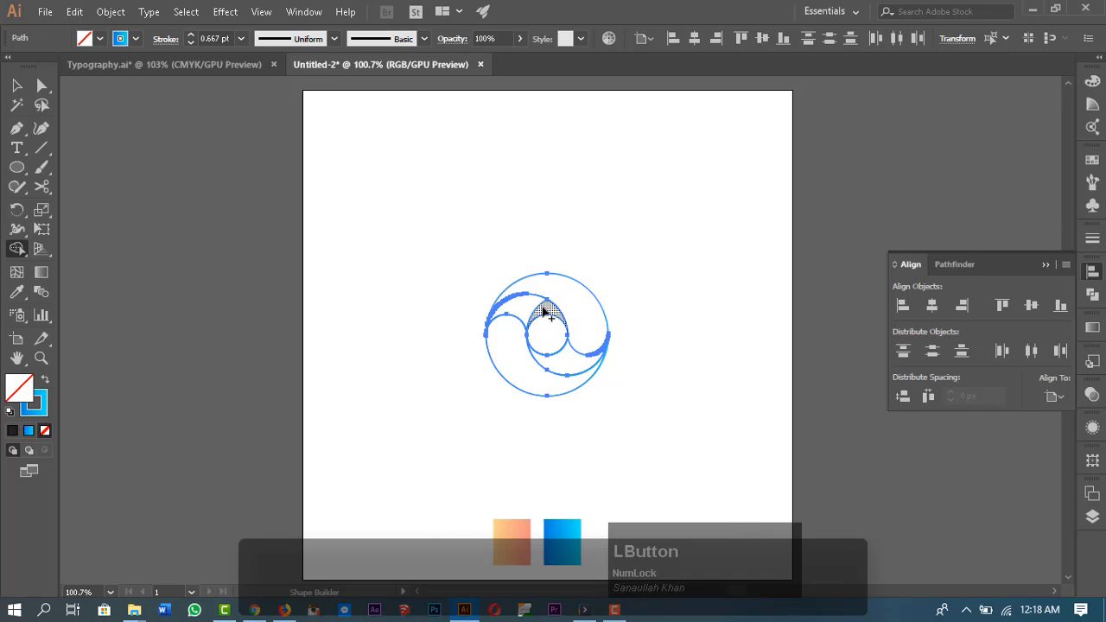
left_click(544, 313)
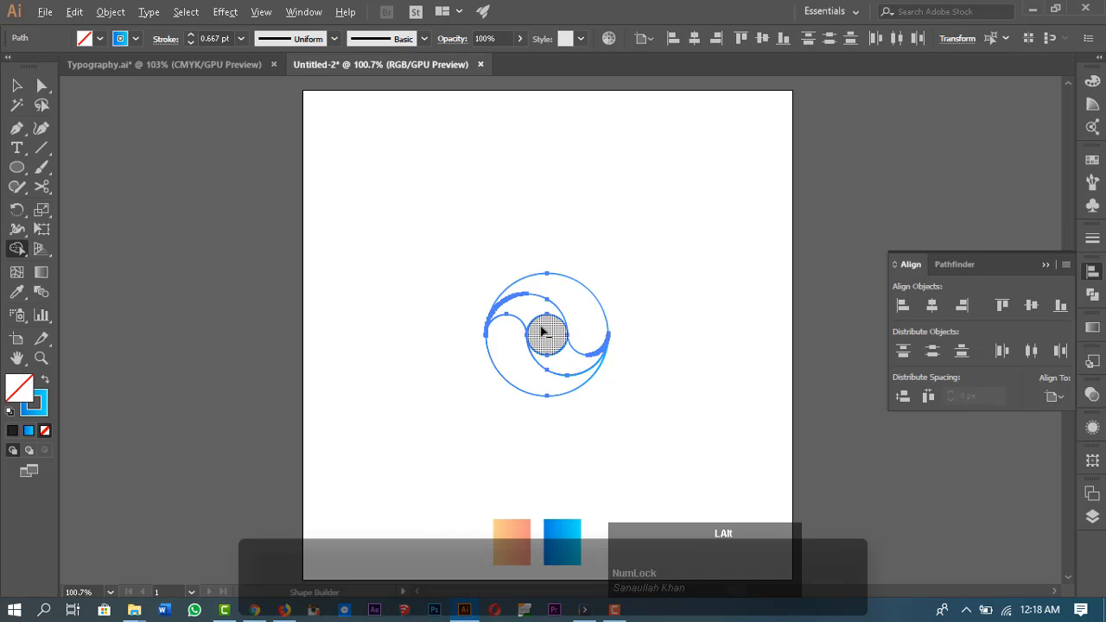
left_click(542, 330, "alt")
key("v")
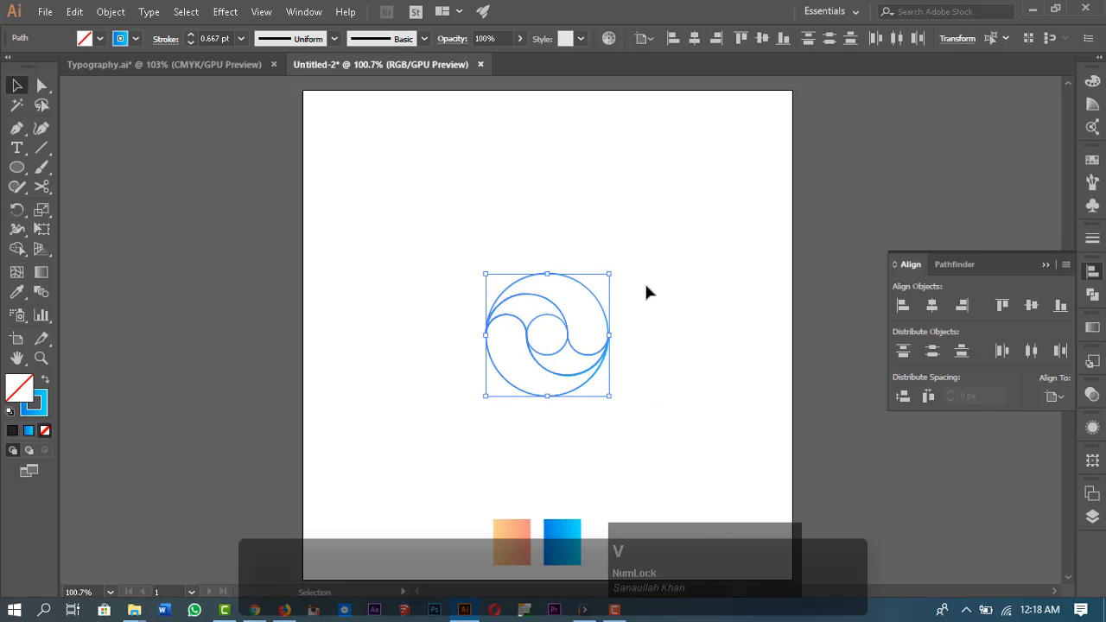
Move the upper, lower and two inner swirl pieces apart to check that each is a separate shape.
left_click(609, 308)
left_click_drag(610, 291, 672, 335)
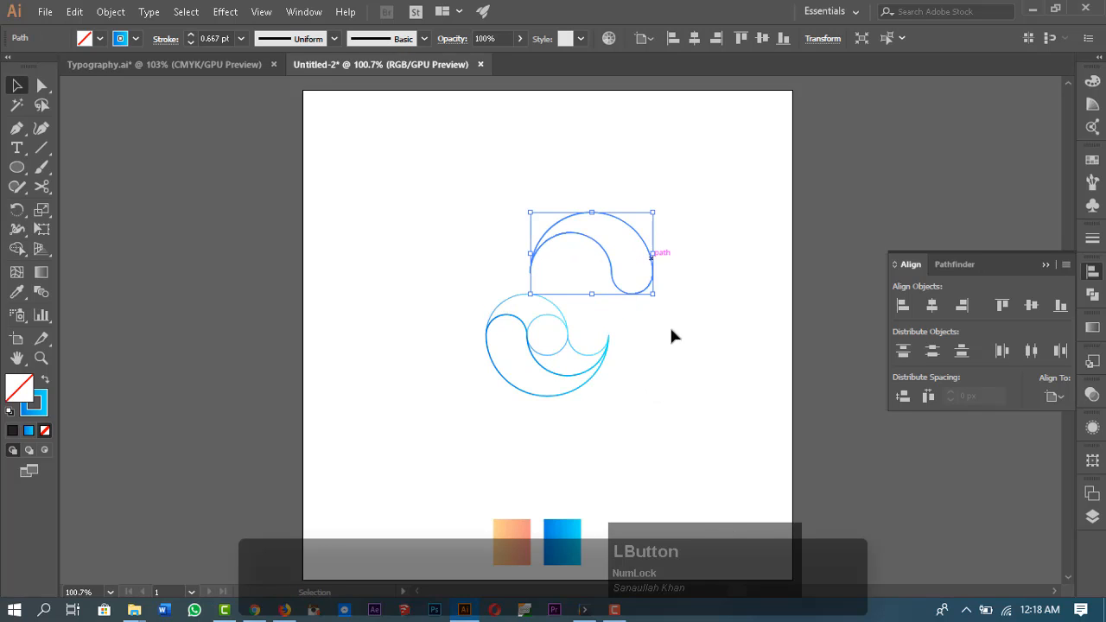
left_click_drag(585, 387, 570, 449)
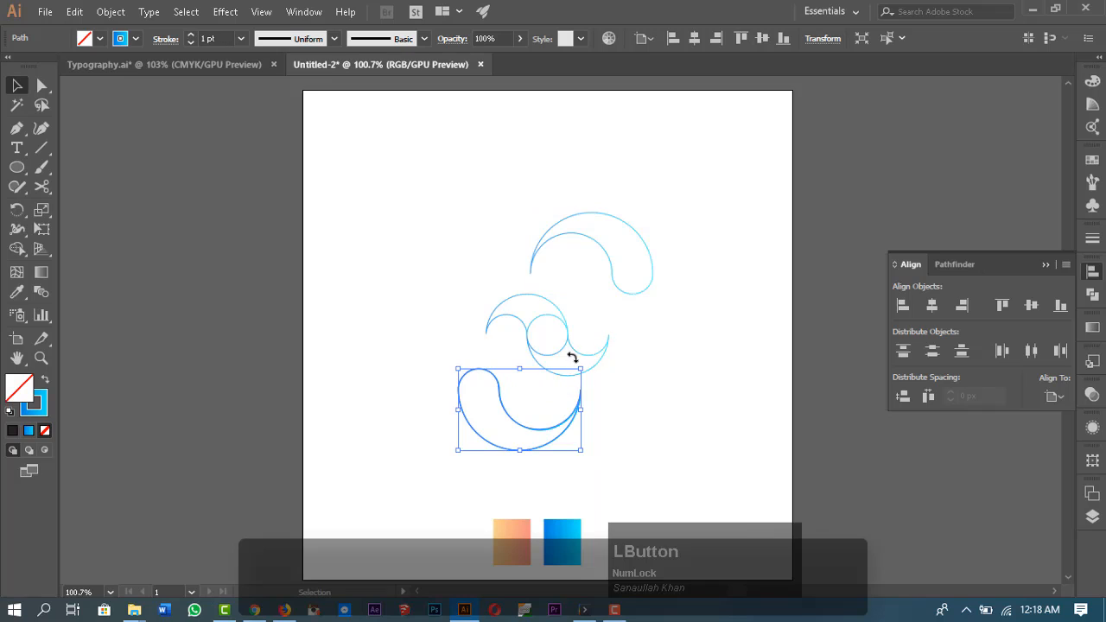
left_click_drag(595, 373, 671, 409)
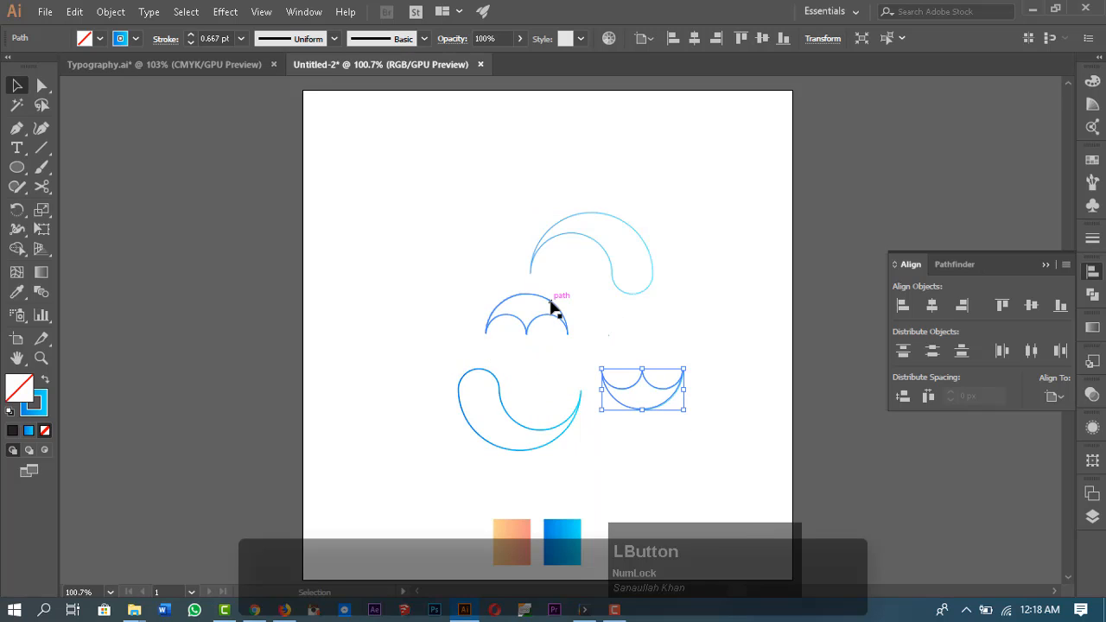
left_click_drag(553, 308, 503, 276)
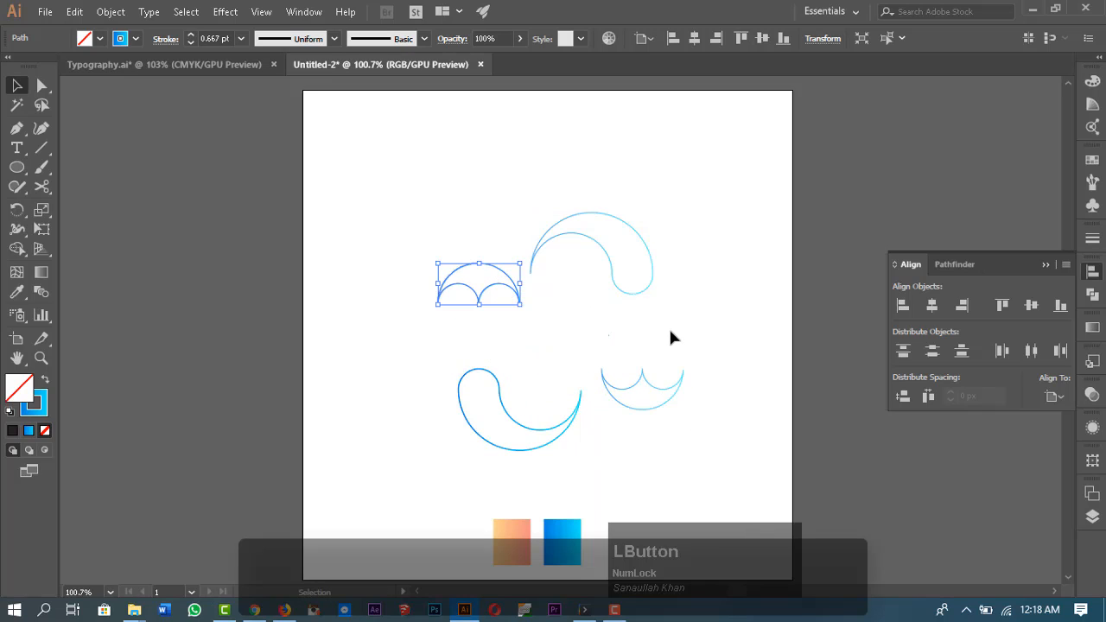
Undo the moves of the swirl pieces and deselect the artwork.
key("ctrl+z")
key("ctrl+z")
key("ctrl+z")
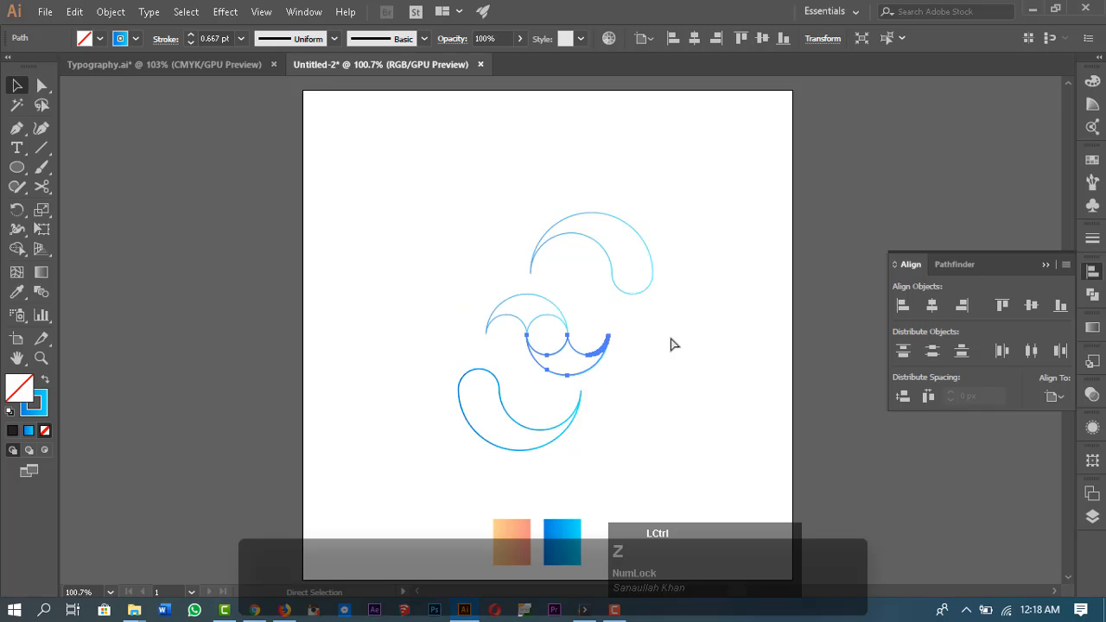
key("ctrl+z")
key("ctrl+z")
key("ctrl+z")
left_click(681, 234)
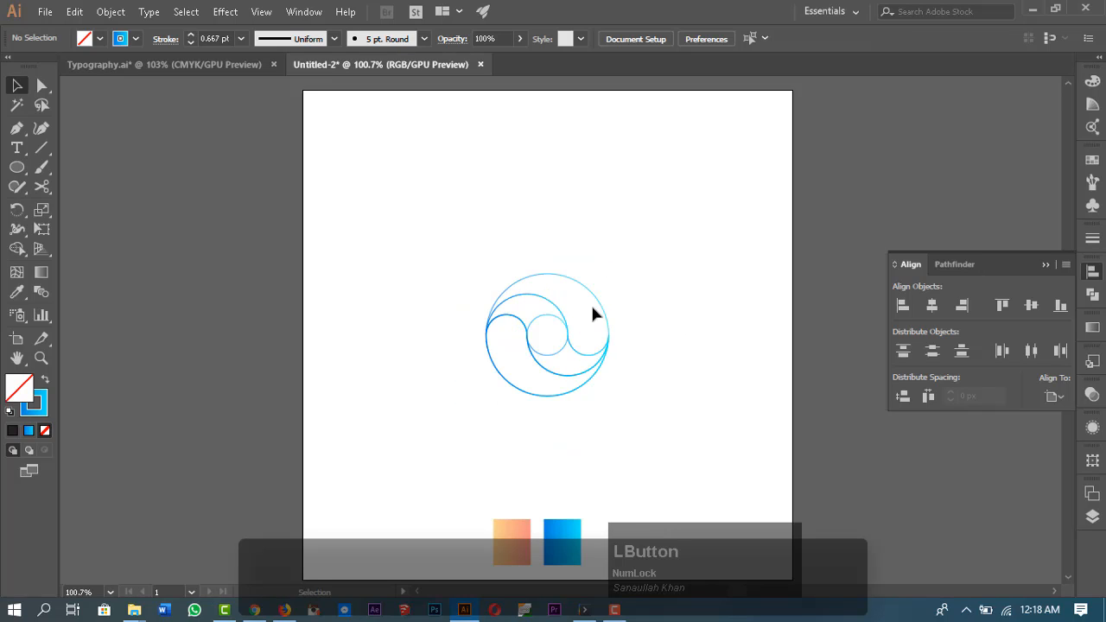
Fill the upper outer swirl with the blue gradient sampled from the blue swatch square using the Eyedropper.
key("z")
left_click_drag(553, 350, 663, 402)
key("v")
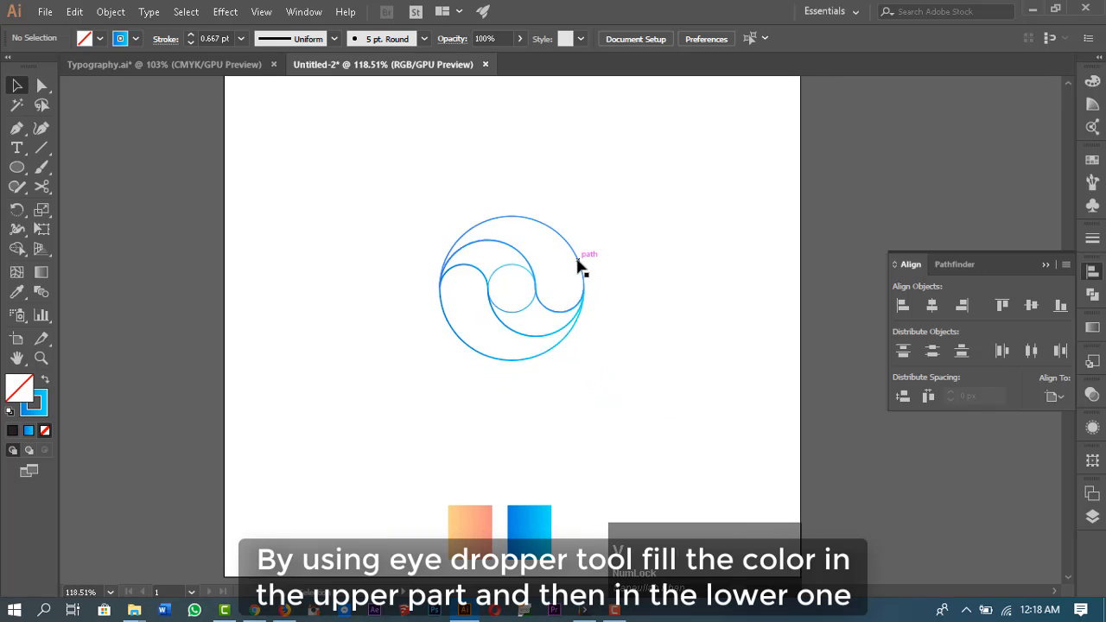
left_click(579, 259)
key("i")
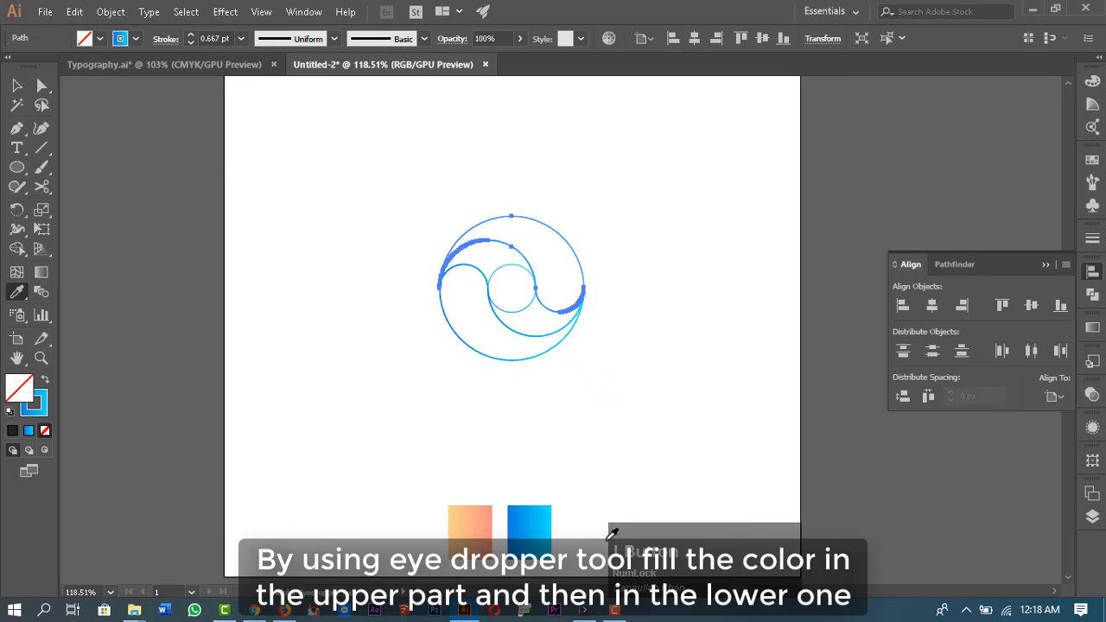
left_click(539, 526)
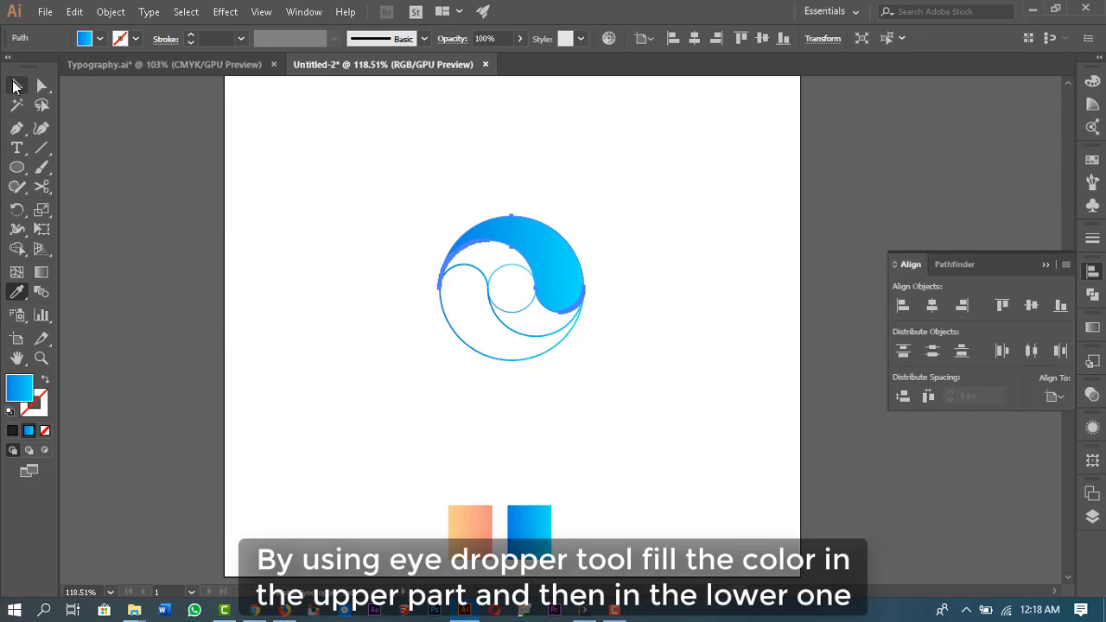
Fill the lower outer swirl with the orange gradient sampled from the orange swatch square using the Eyedropper.
key("v")
left_click(501, 362)
key("i")
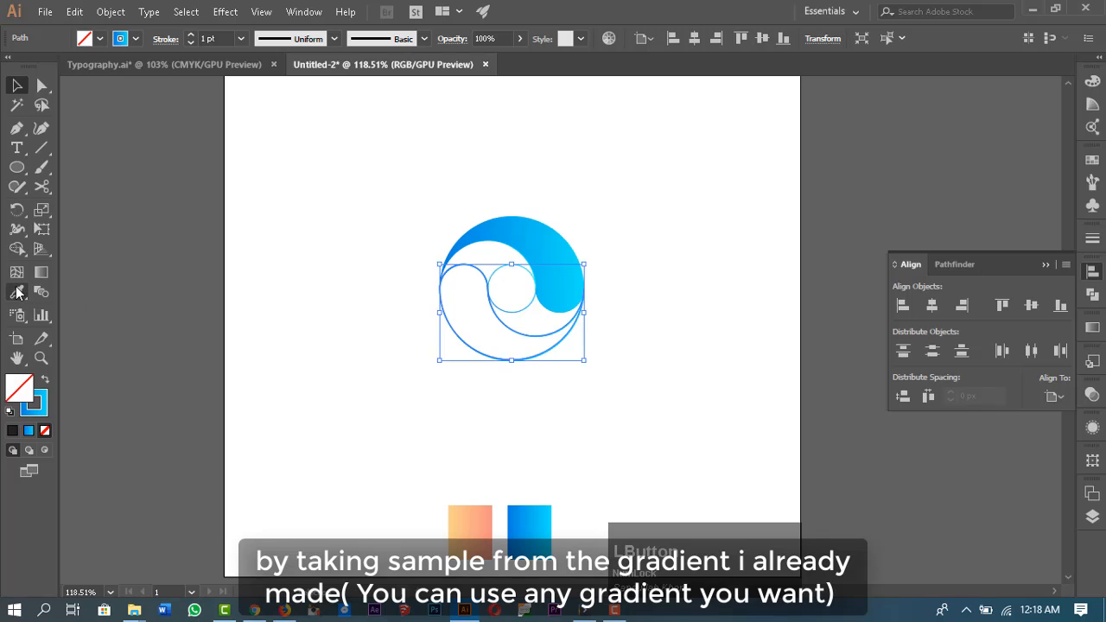
left_click(486, 526)
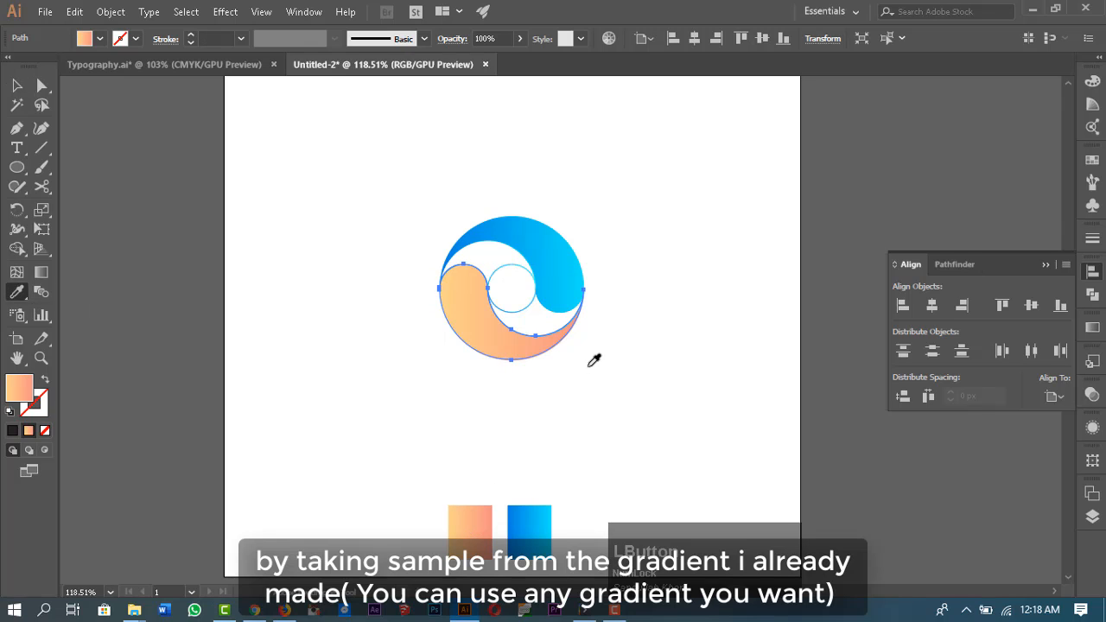
Fill the upper inner swirl with the blue gradient sampled from the upper outer swirl.
left_click(41, 358)
left_click(546, 288)
left_click_drag(546, 288, 700, 383)
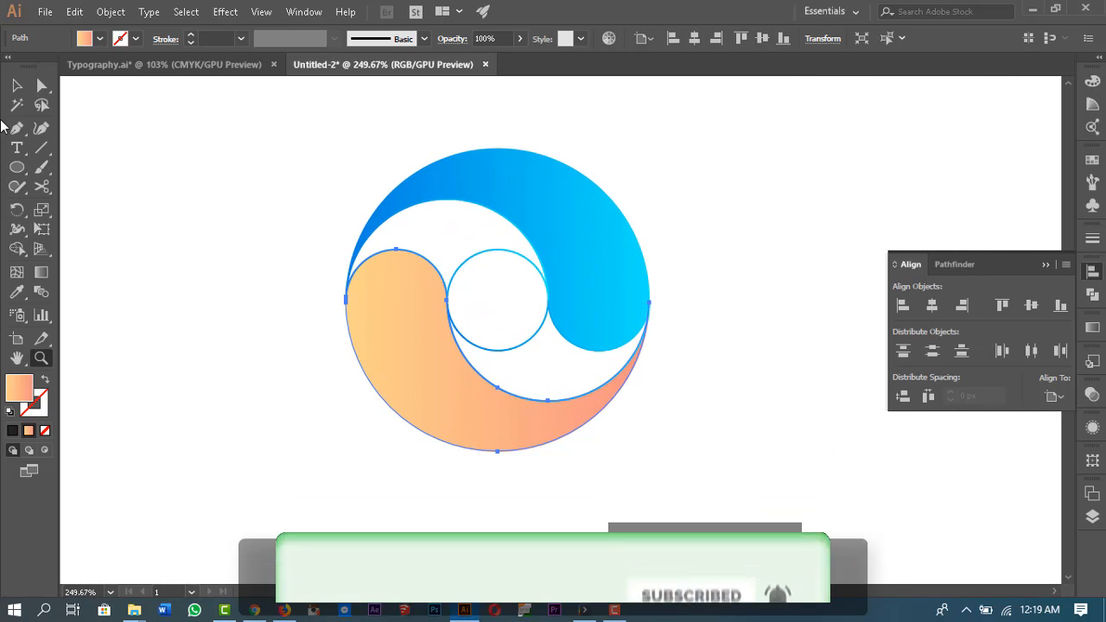
left_click(16, 85)
left_click(728, 313)
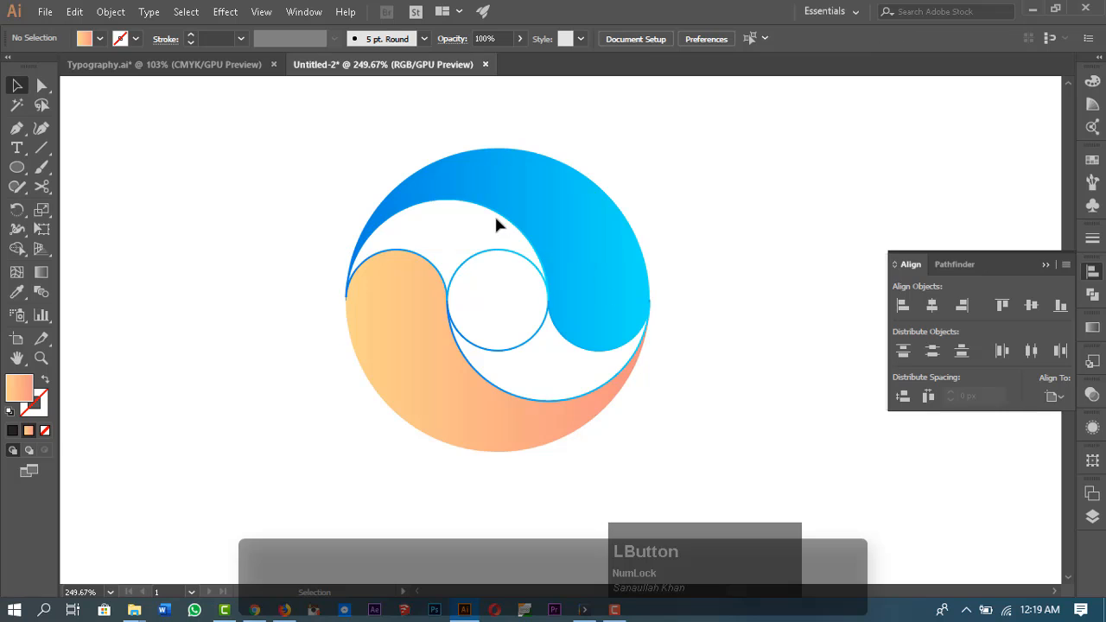
left_click(498, 220)
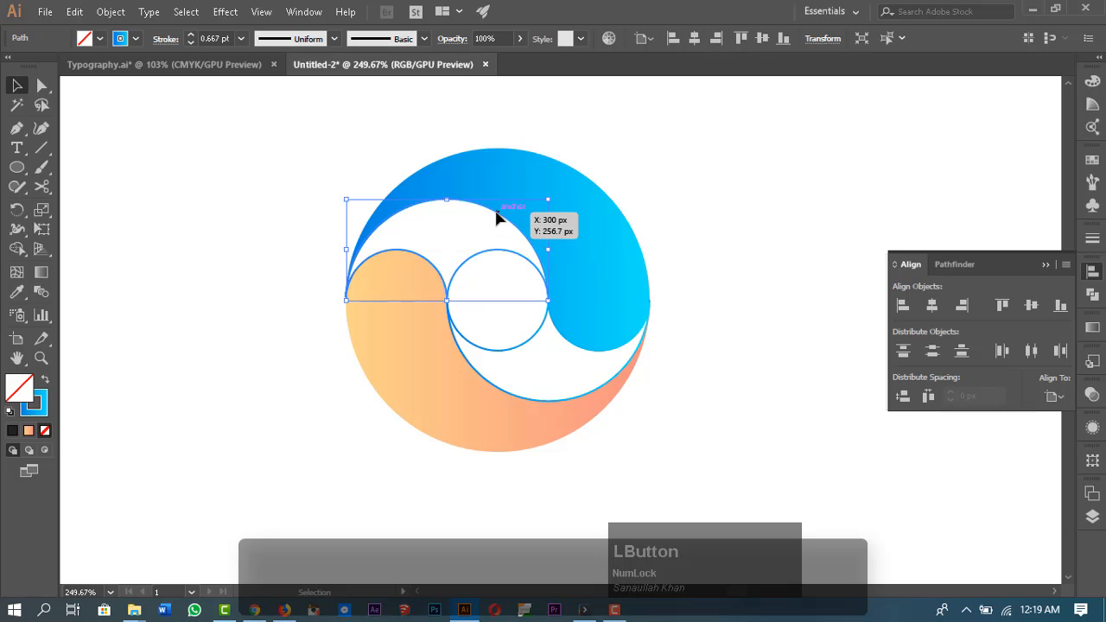
left_click(17, 292)
left_click(547, 203)
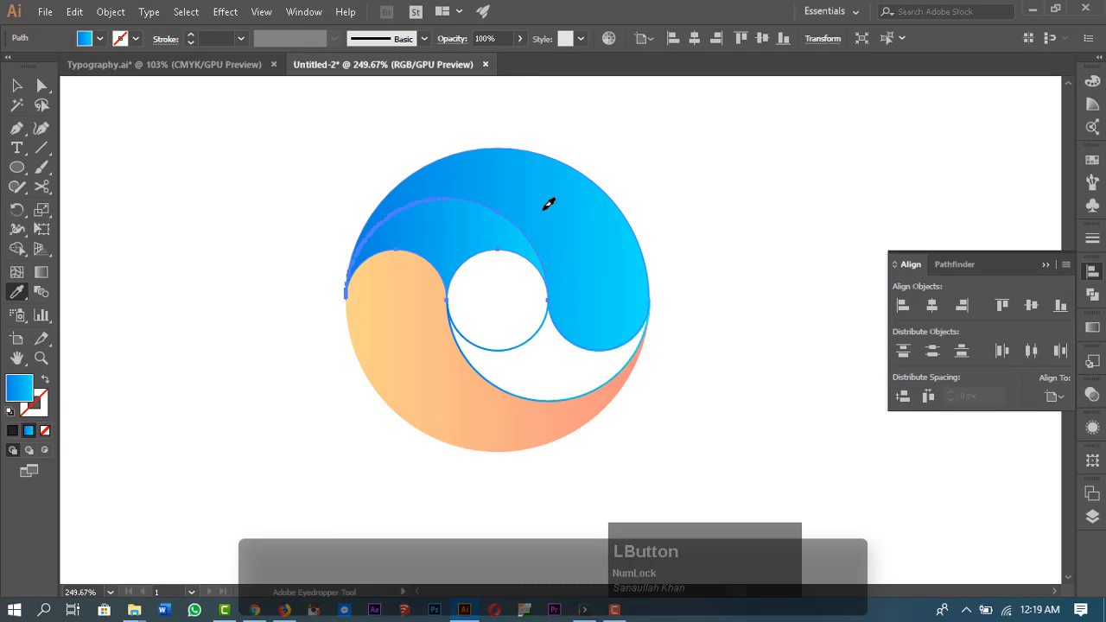
Fill the lower inner swirl with the orange gradient sampled from the lower outer swirl and deselect it.
left_click(572, 397, "ctrl")
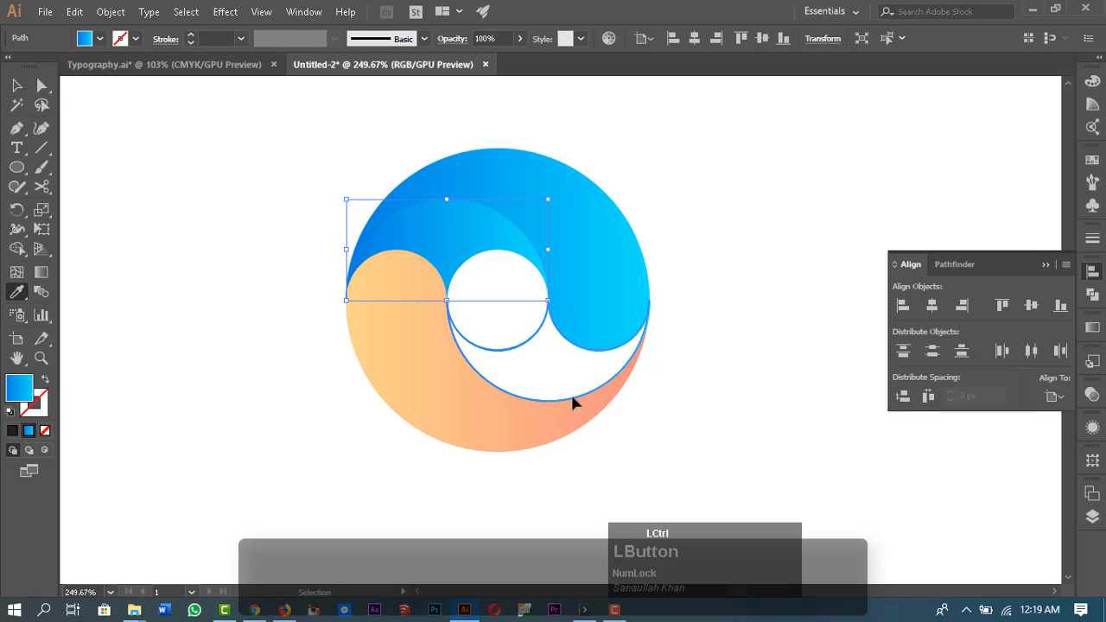
left_click(484, 412)
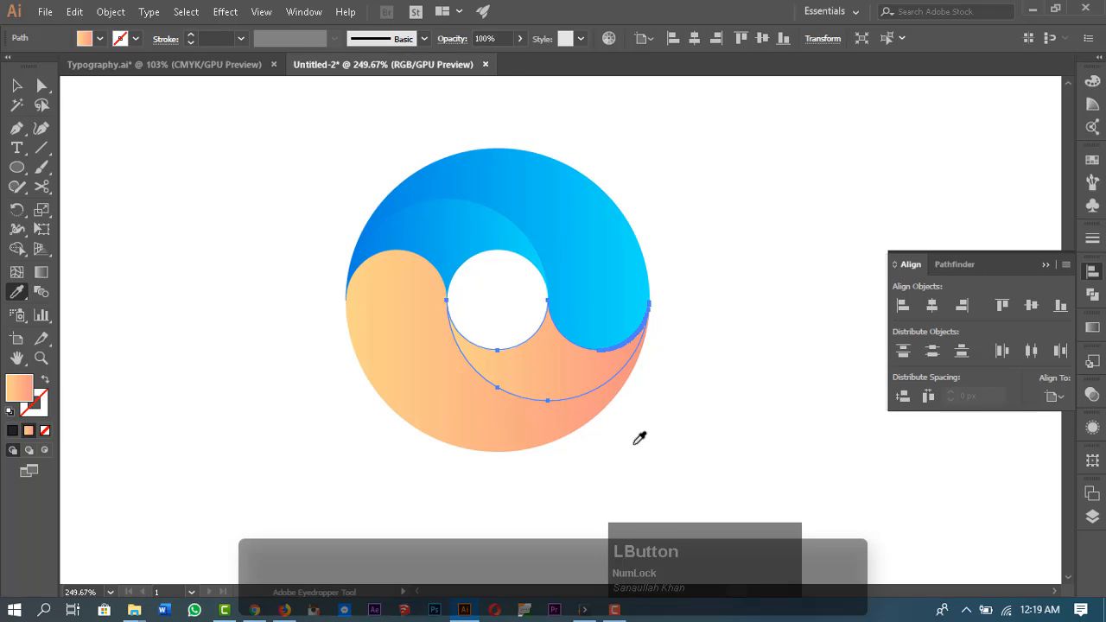
key("v")
left_click(700, 256)
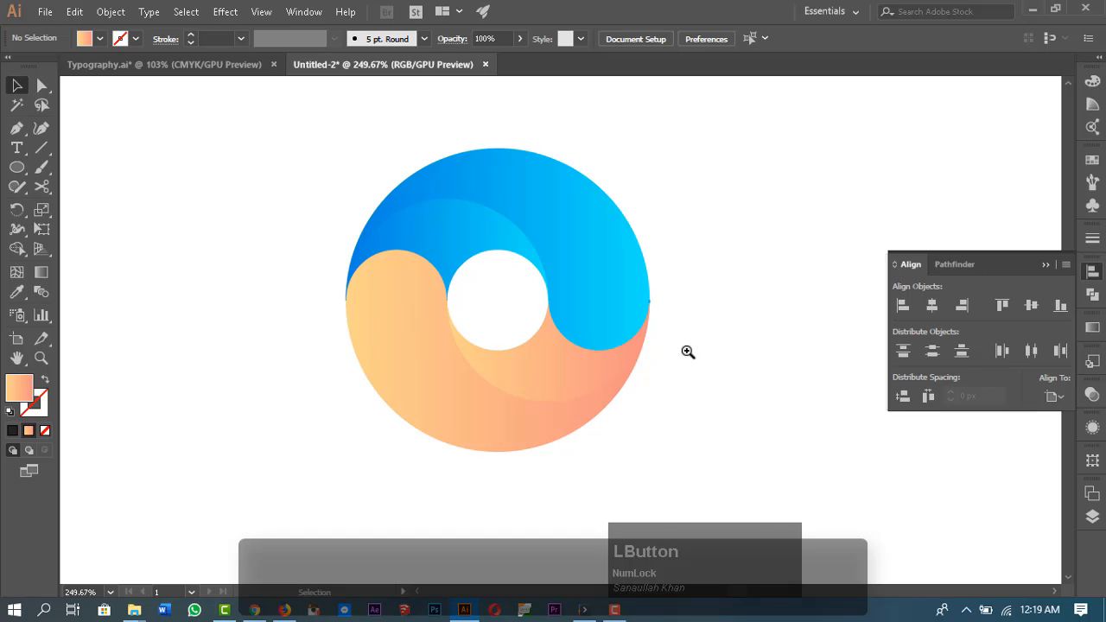
Enlarge the view of the logo and activate the Pen tool for drawing over the upper blue swirl.
key("z")
left_click_drag(647, 313, 729, 397)
key("space")
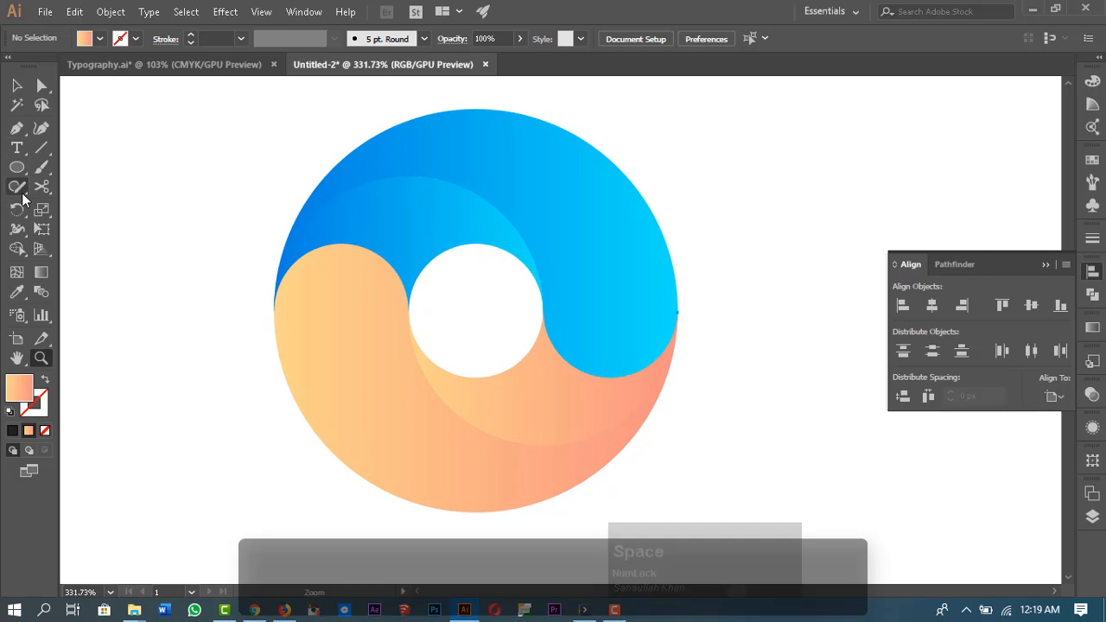
left_click(16, 131)
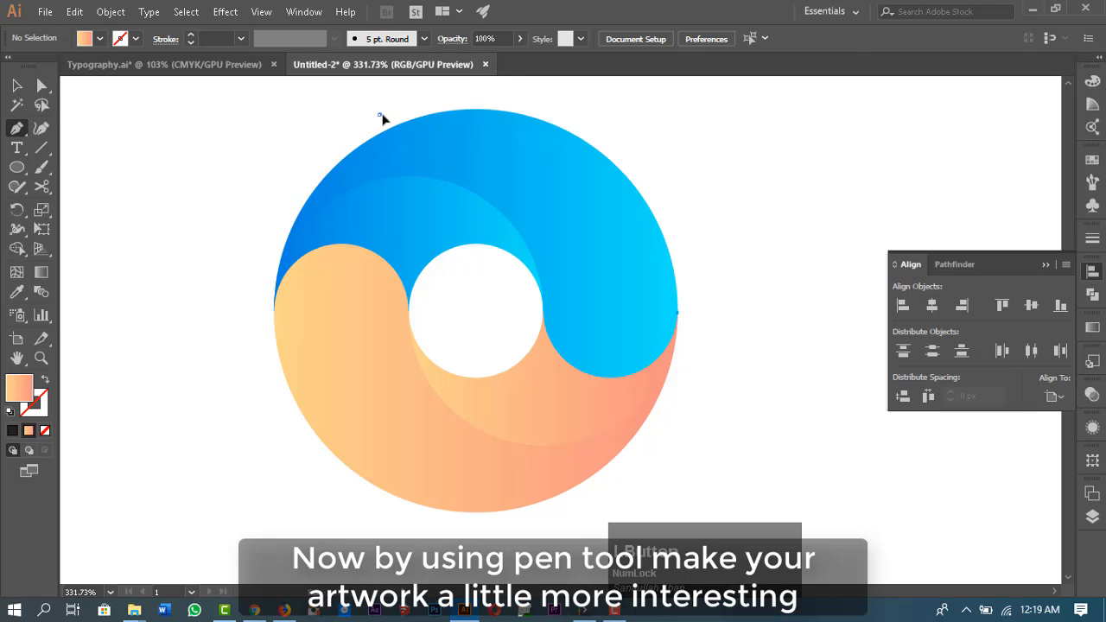
left_click(379, 114)
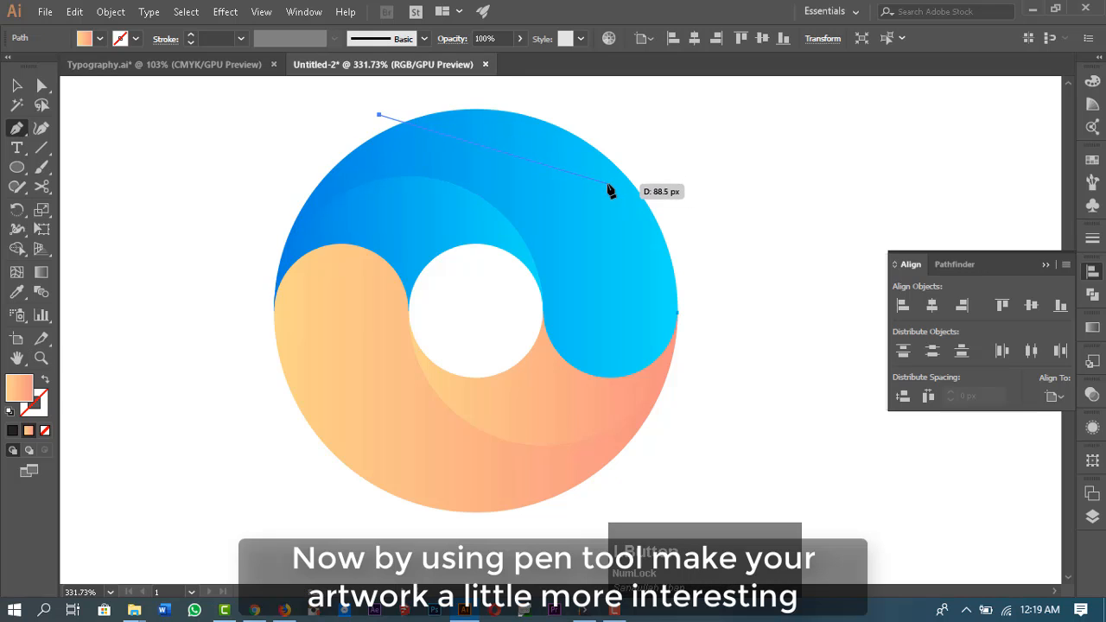
left_click_drag(587, 199, 638, 285)
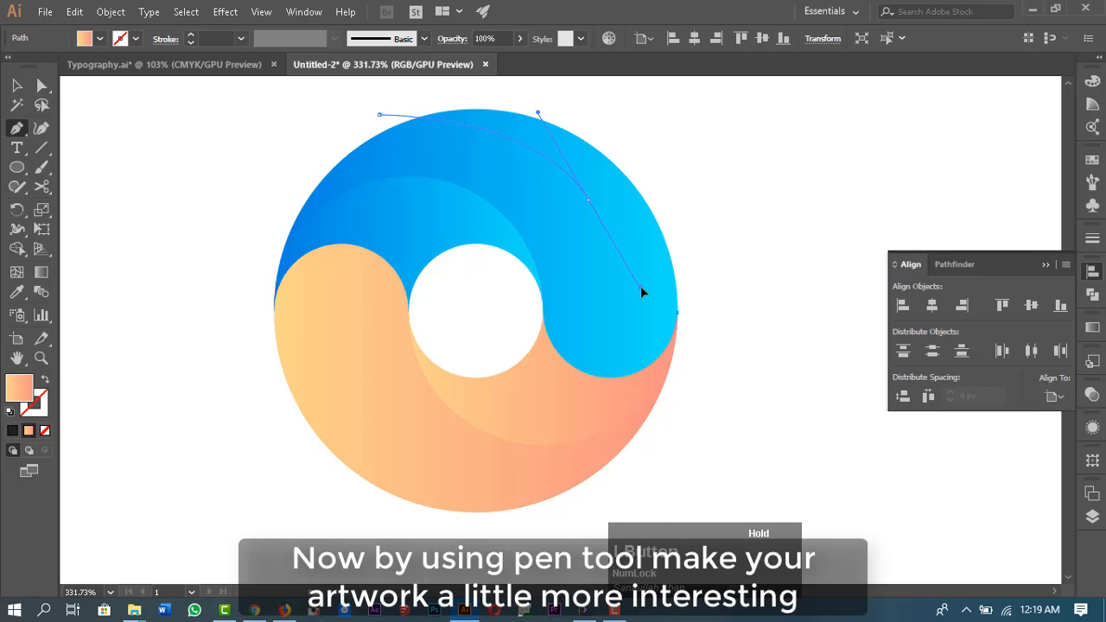
key("ctrl+z")
key("ctrl+z")
Draw a closed Pen shape with a curved lower edge across the blue outer swirl and straight sides outside the circle.
left_click(299, 161)
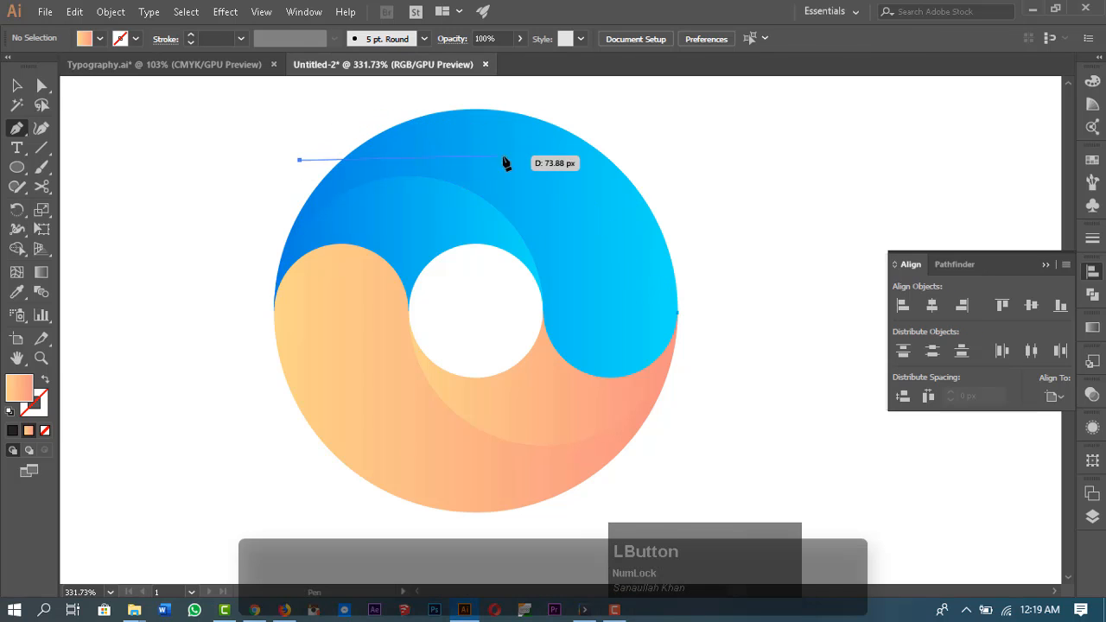
left_click_drag(572, 201, 694, 357)
left_click(689, 176)
key("space")
left_click_drag(655, 147, 708, 258)
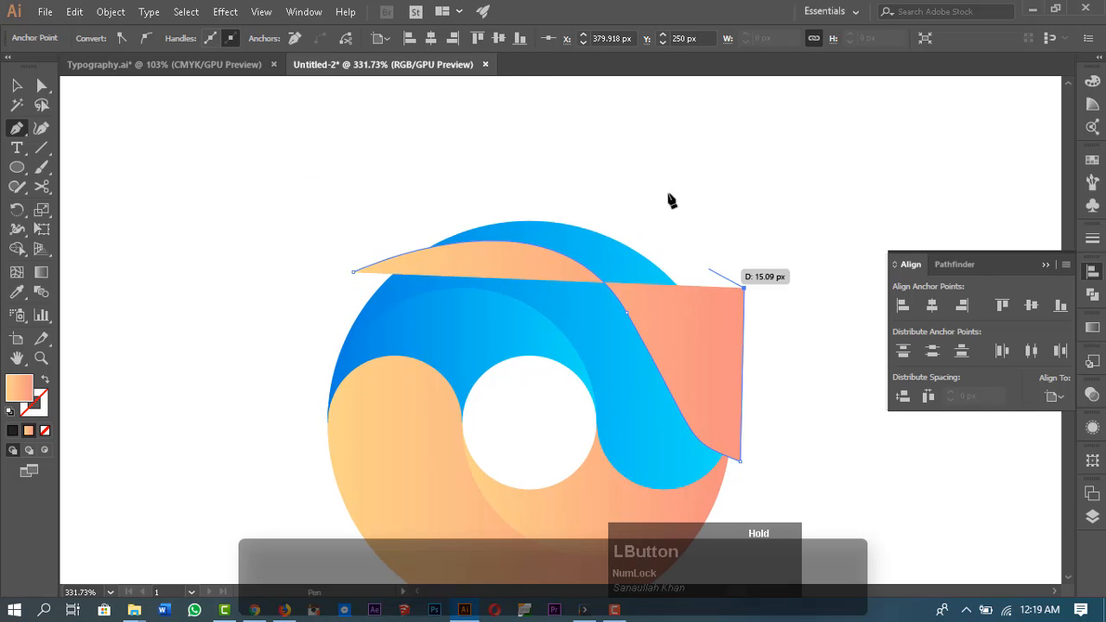
left_click(628, 137)
left_click(400, 182)
left_click(355, 271)
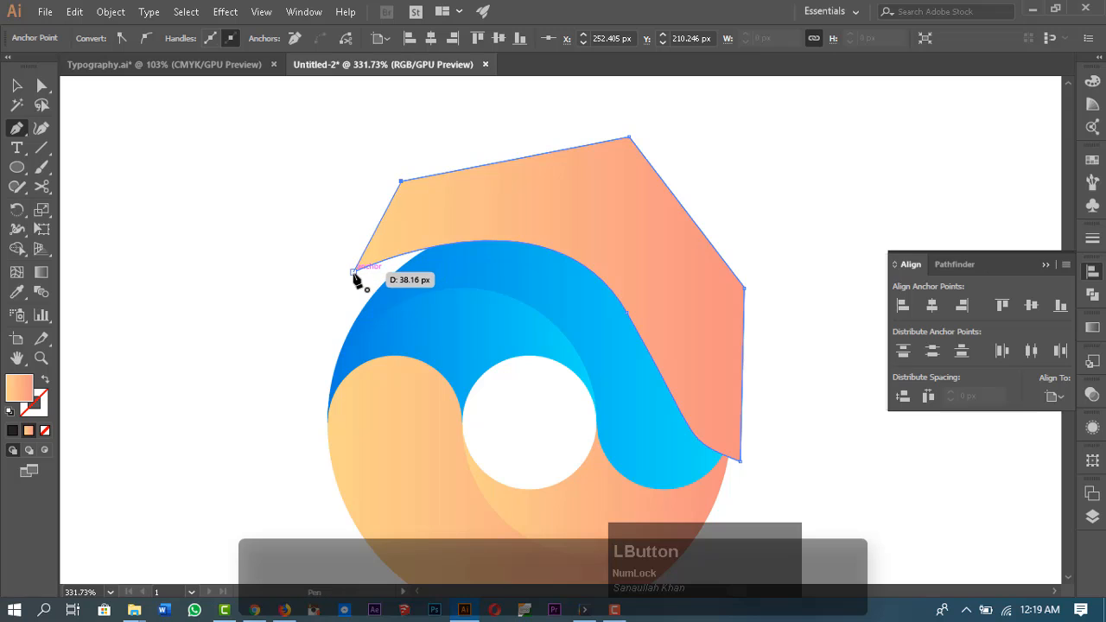
left_click(353, 272)
Reshape the Pen shape's curved edge by adjusting the middle anchor point's handle and moving the anchor slightly down and left.
key("a")
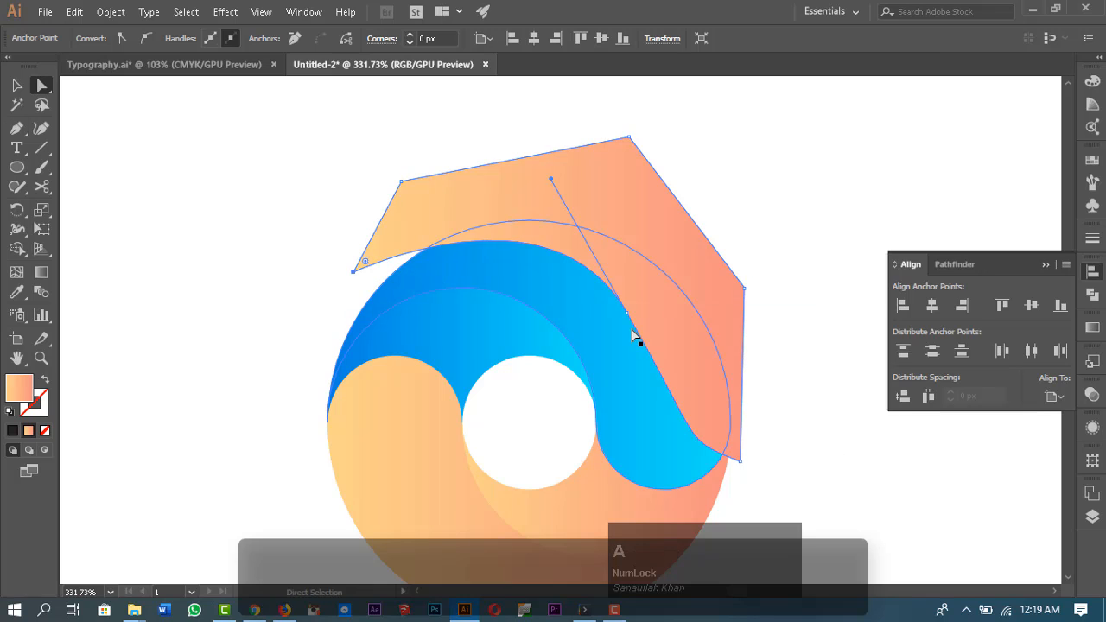
left_click(626, 312)
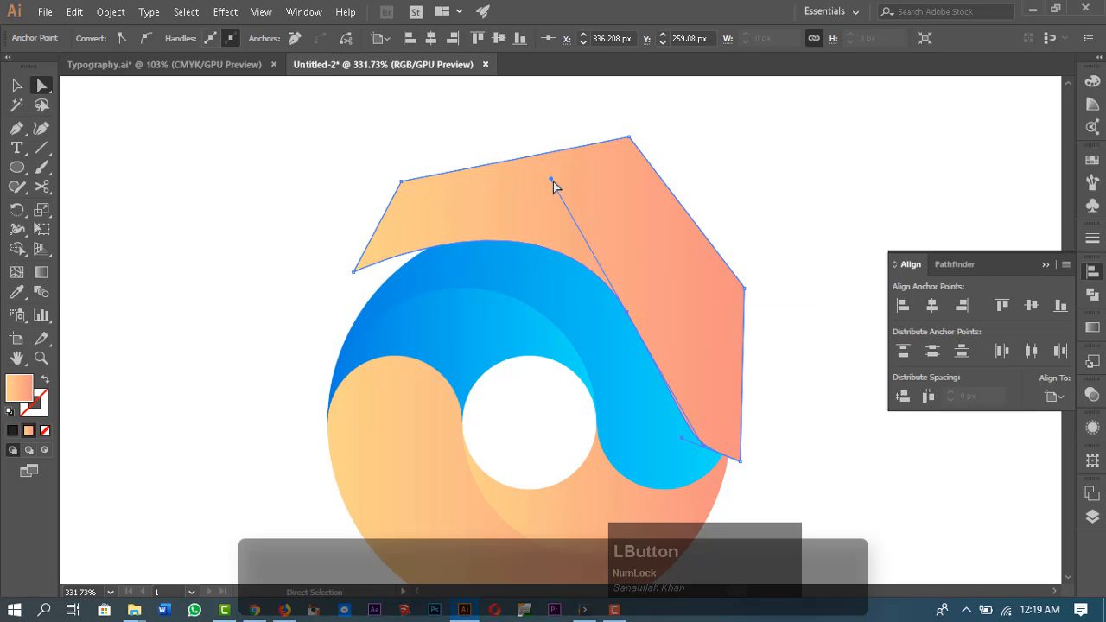
left_click_drag(553, 183, 567, 185)
mouse_move(626, 313)
left_mouse_down()
mouse_move(608, 316)
mouse_move(620, 327)
left_mouse_up()
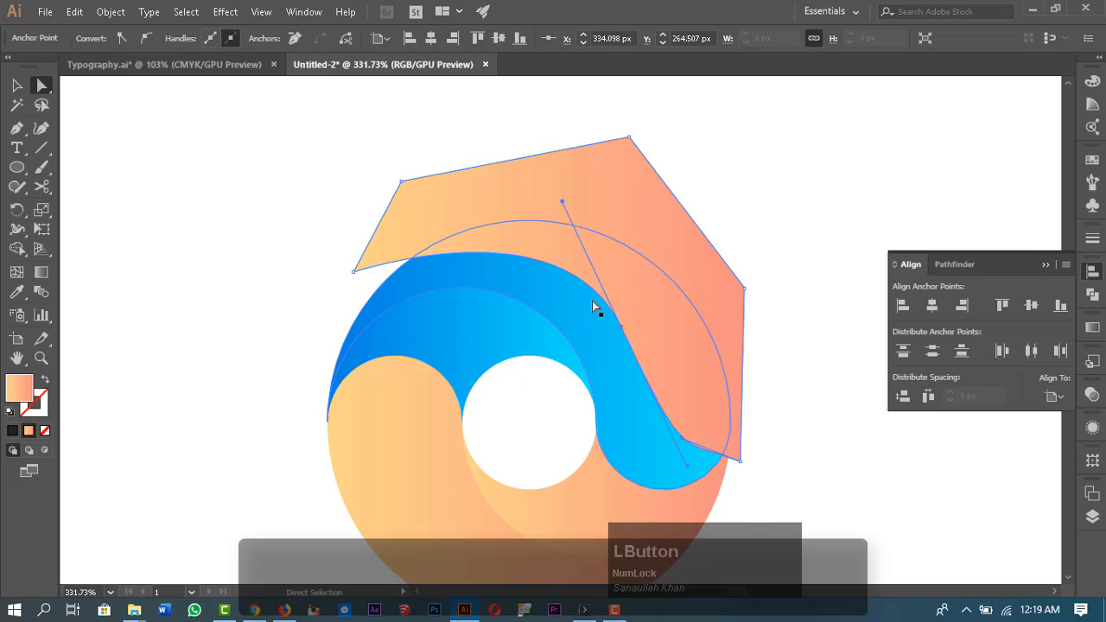
Cut off the Pen shape's part outside the circle with Shape Builder and select the remaining piece over the blue swirl.
key("ctrl+a")
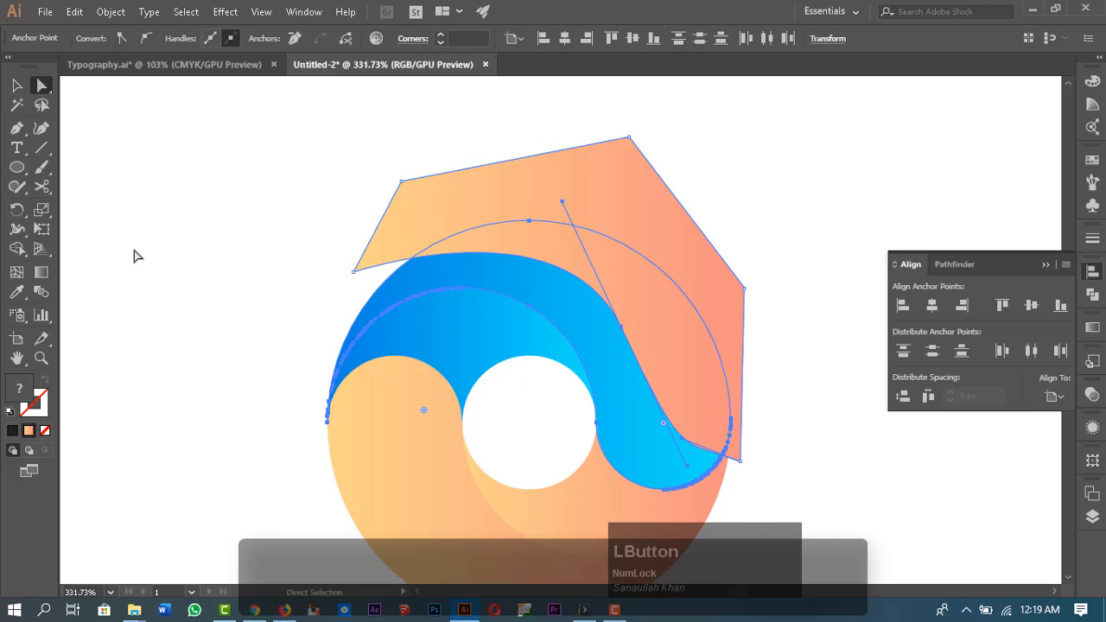
left_click(17, 249)
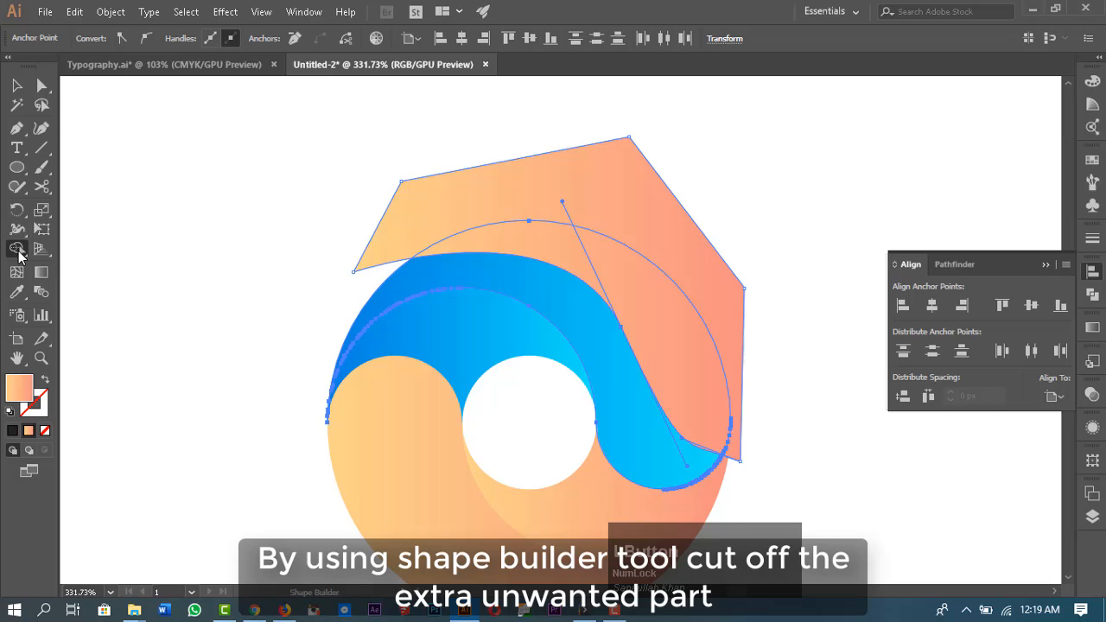
left_click(620, 205, "alt")
key("v")
left_click(596, 164)
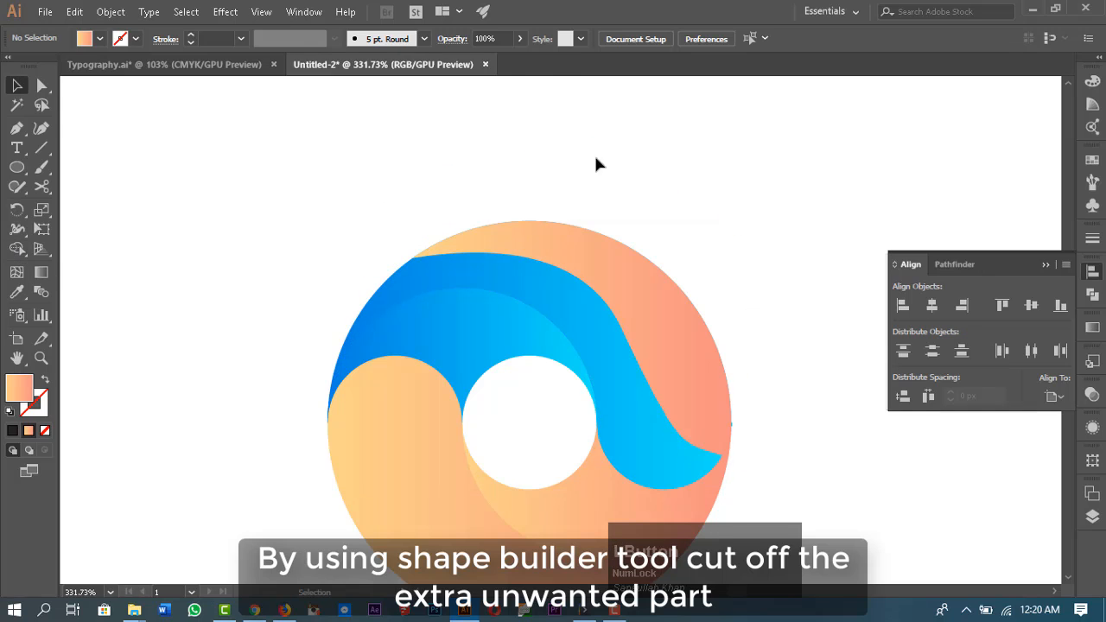
left_click(678, 340)
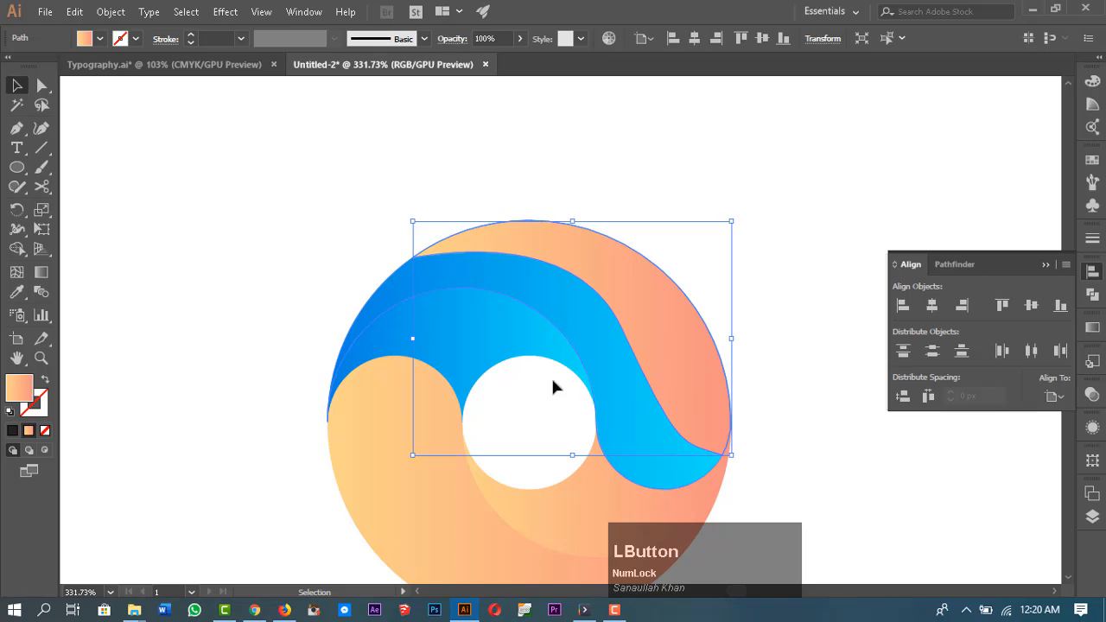
Fill the trimmed Pen piece with the blue swirl's gradient, sampled with the Eyedropper.
left_click(21, 293)
left_click(559, 296)
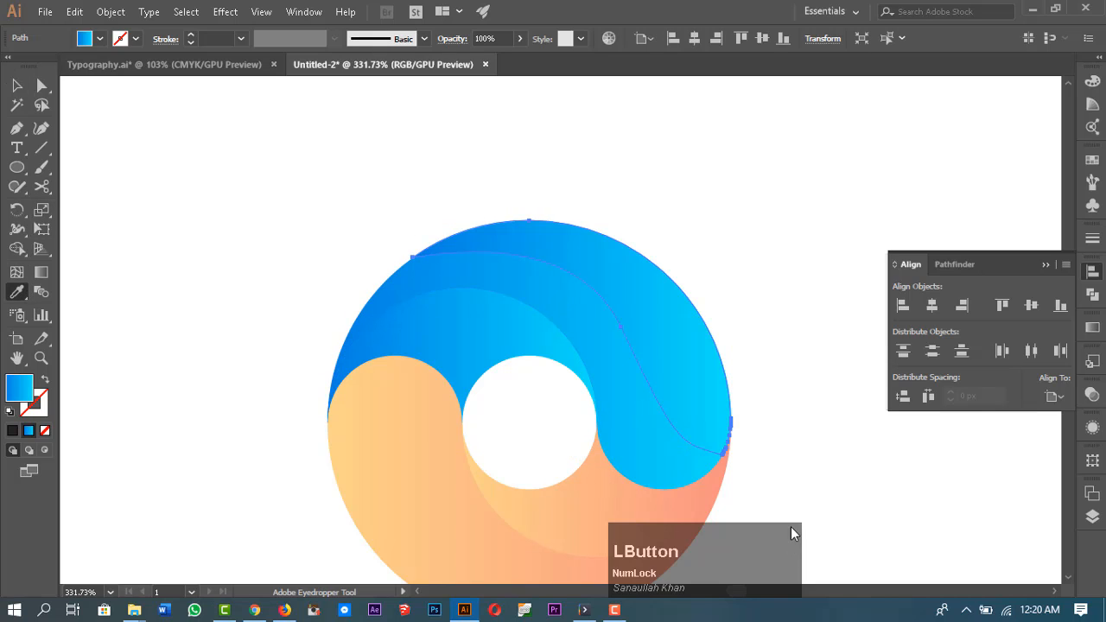
key("v")
left_click(778, 228)
Set the upper blue Pen piece's linear gradient angle to 90°.
key("space")
left_click_drag(684, 340, 663, 307)
left_click(663, 308)
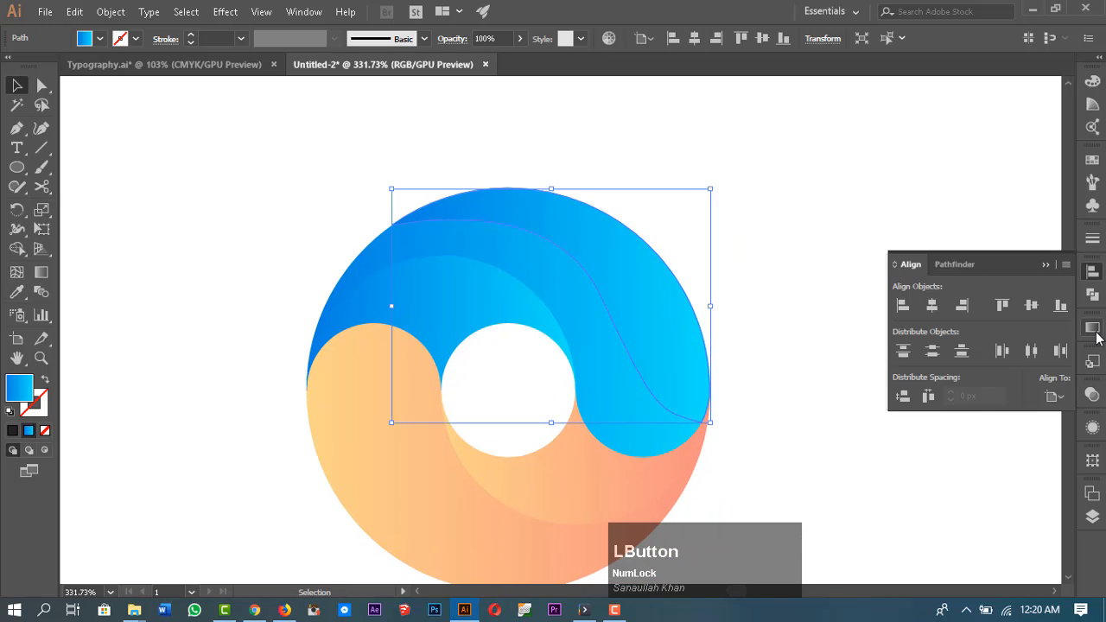
left_click(1092, 326)
left_click(907, 407)
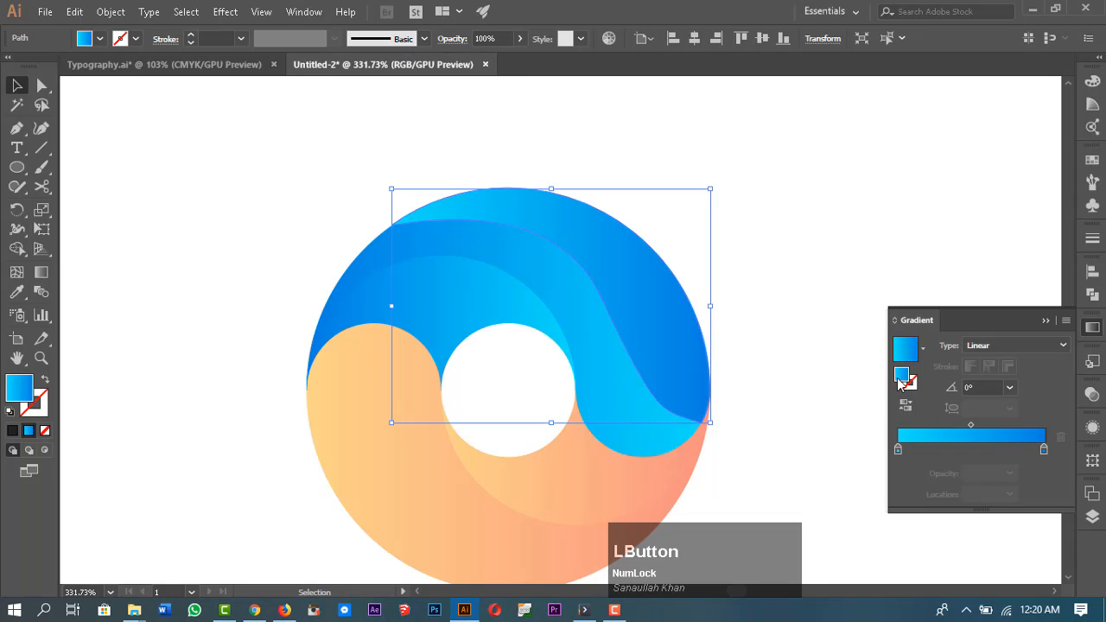
left_click(907, 406)
left_click(746, 264)
left_click(644, 266)
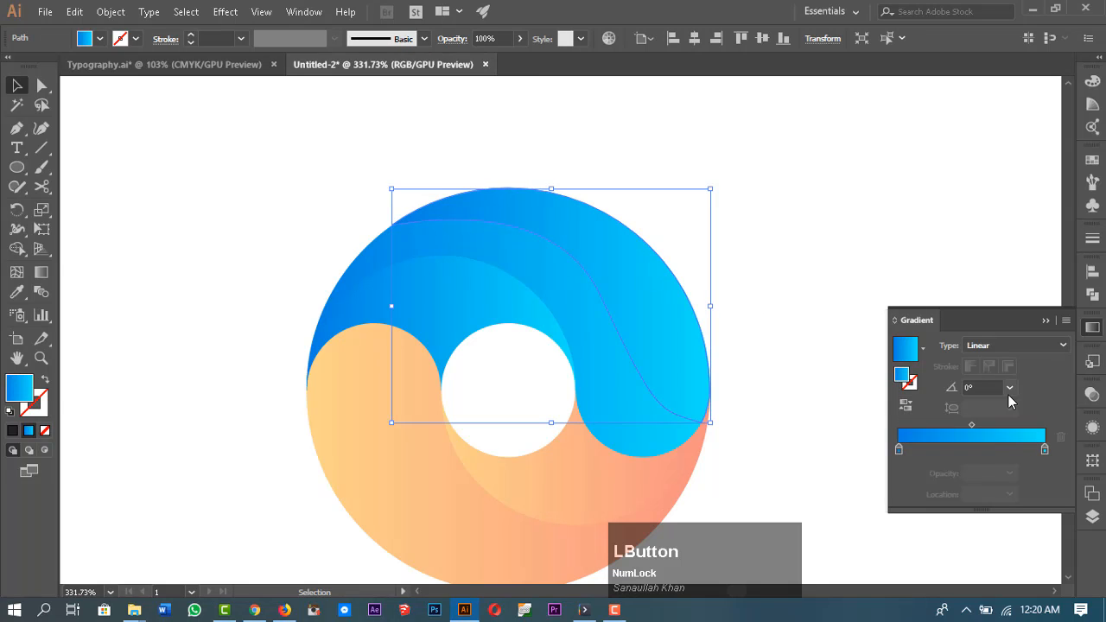
left_click(1009, 391)
left_click(1034, 148)
left_click(856, 160)
Set the outer blue swirl's linear gradient angle to 90°.
left_click(637, 424)
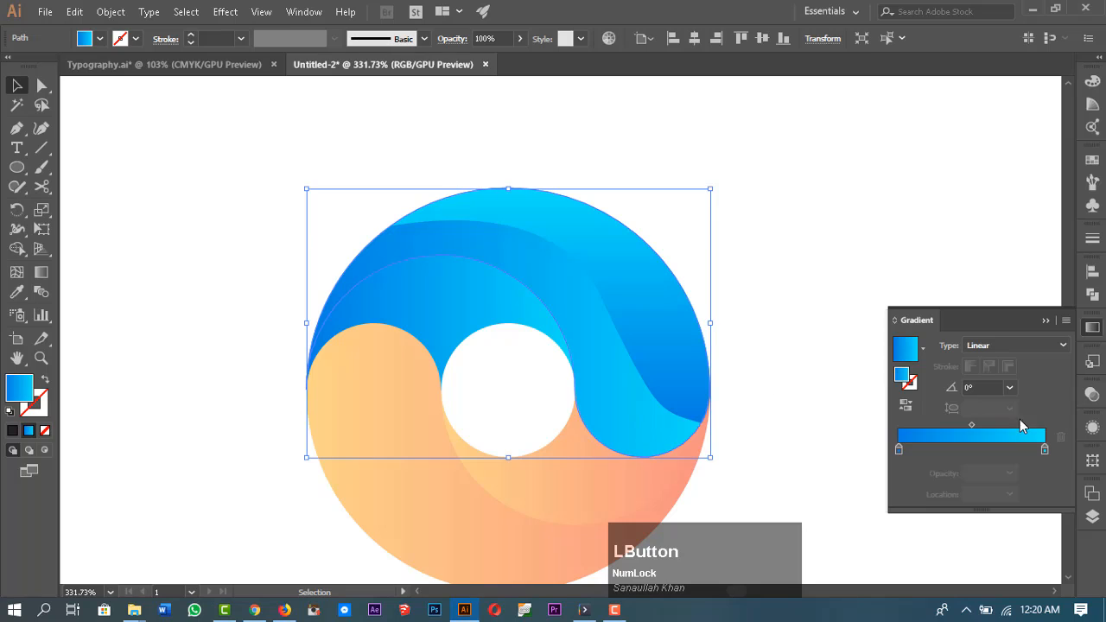
left_click(1009, 392)
left_click(1026, 148)
left_click(796, 227)
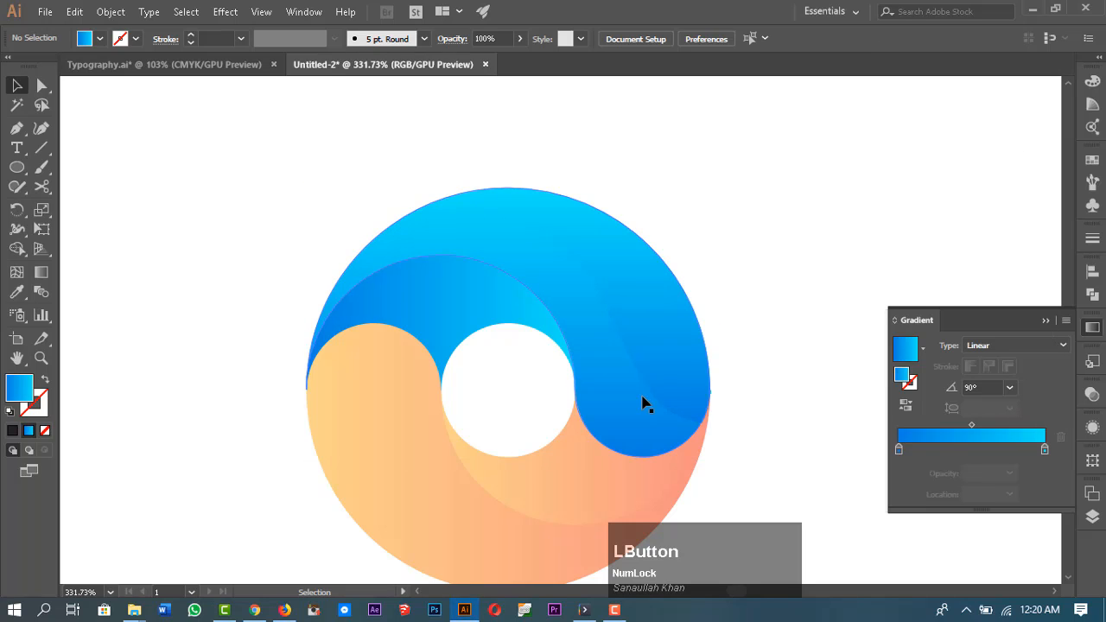
Try reversing the outer blue swirl's gradient direction.
left_click(641, 400)
left_click(907, 408)
left_click(748, 192)
key("space")
left_click_drag(832, 388, 793, 322)
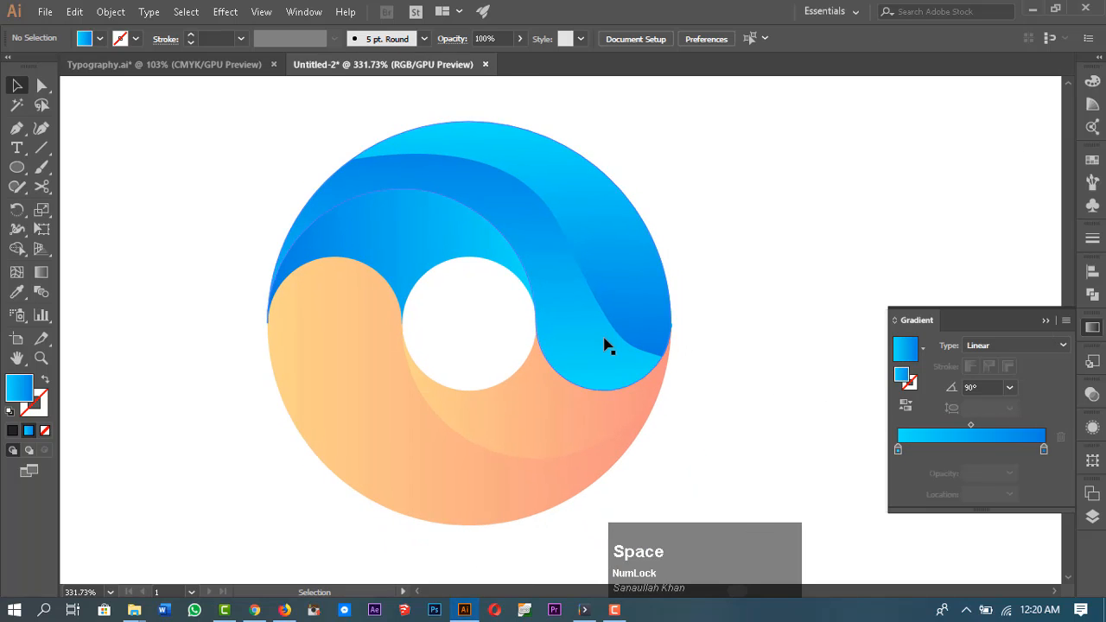
Reverse the gradient of the upper blue Pen piece so it runs from dark at its upper edge to light below.
left_click(604, 333)
left_click(907, 406)
left_click(836, 242)
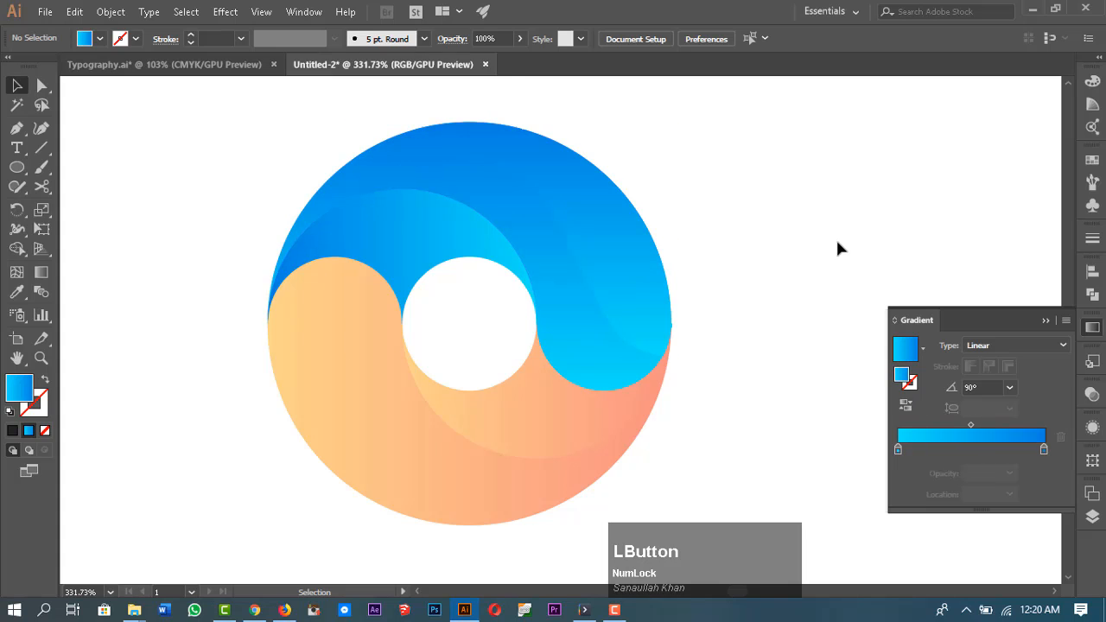
Shift the gradient midpoint of the upper blue Pen piece to about 58.7%.
left_click(635, 237)
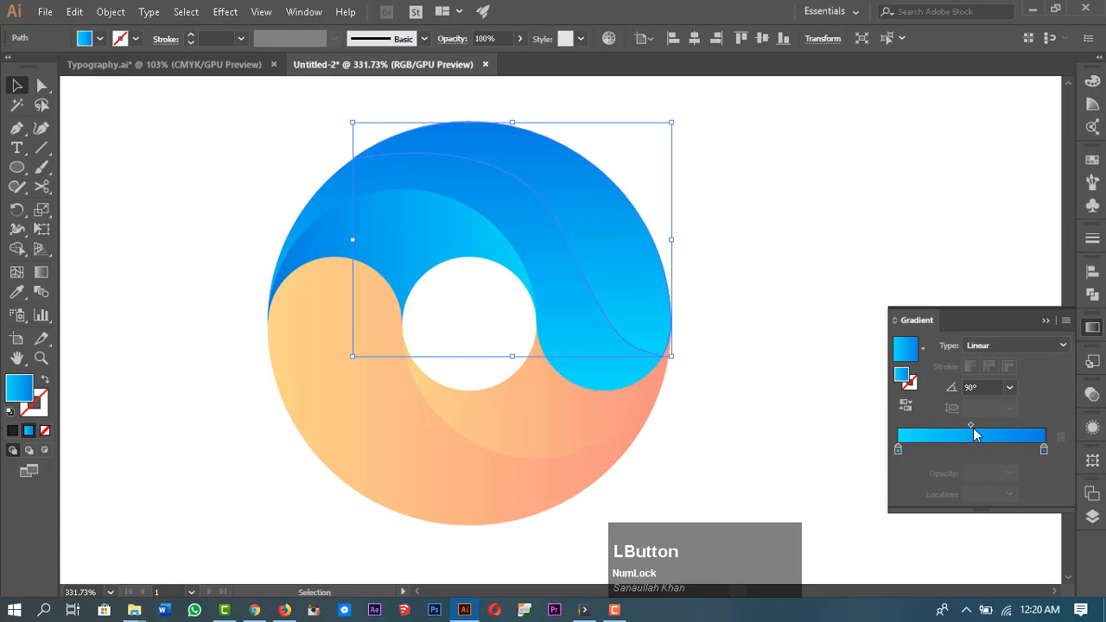
left_click_drag(971, 427, 975, 430)
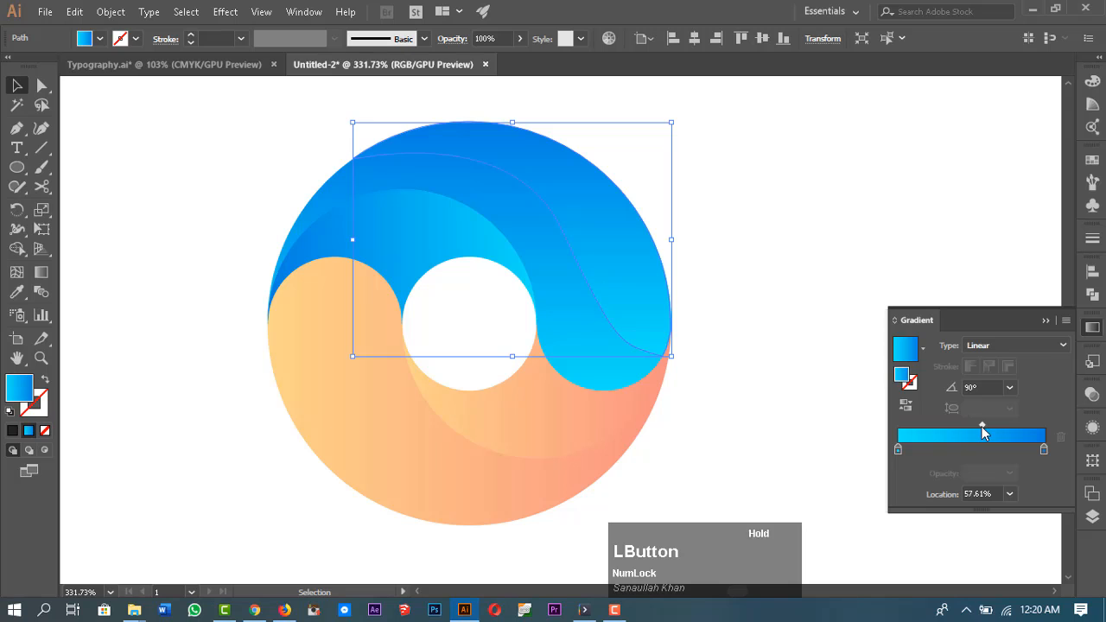
left_click(702, 173)
key("space")
left_click_drag(819, 319, 829, 319)
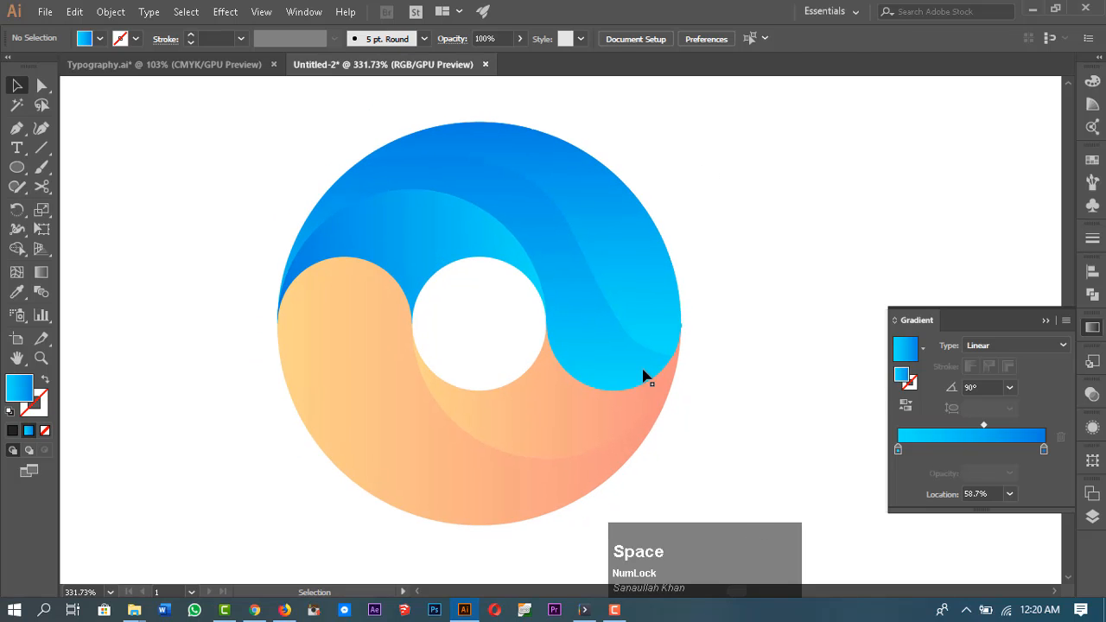
Reverse the outer blue swirl's gradient back to light above and dark below.
left_click(644, 371)
left_click(762, 217)
key("space")
left_click_drag(807, 358, 812, 330)
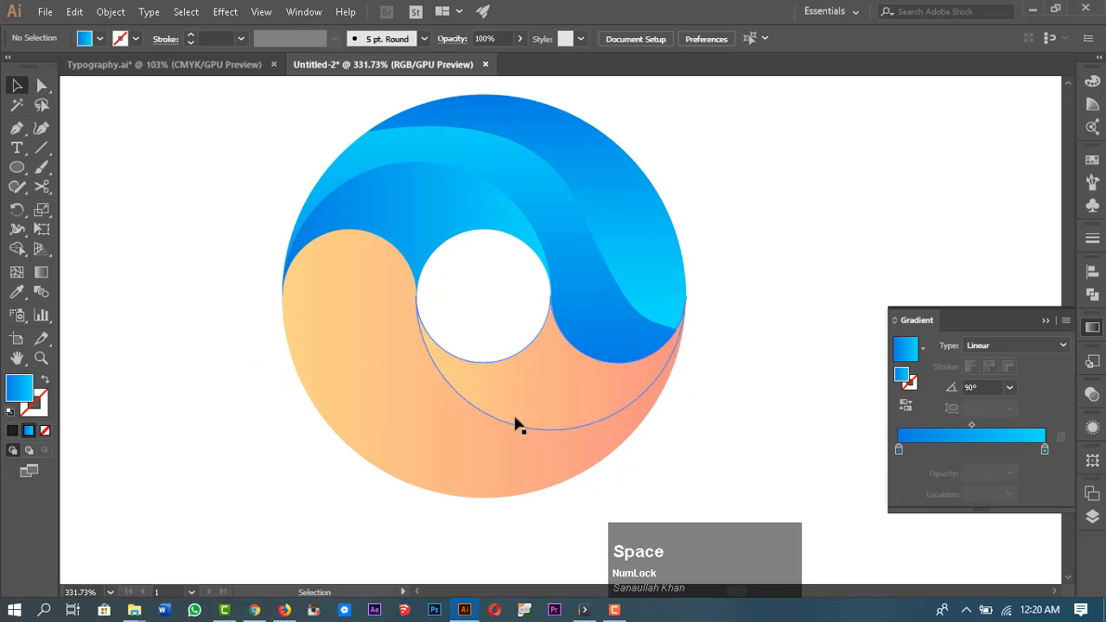
Draw a closed Pen shape with an S-curved upper edge across the orange outer swirl and straight sides outside the circle.
left_click(387, 395)
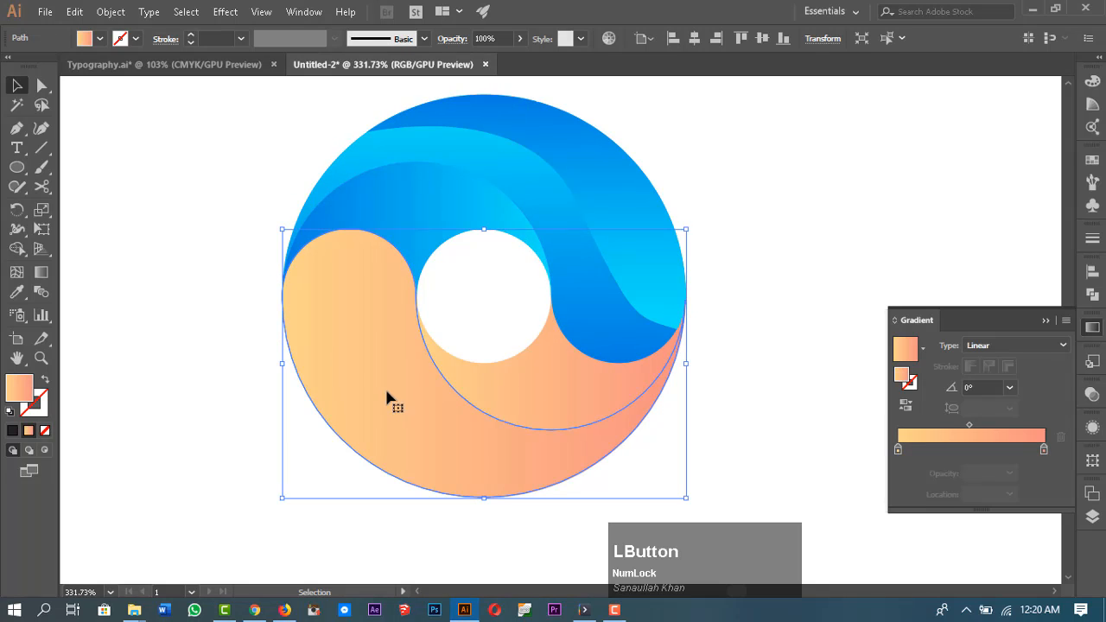
left_click(17, 130)
left_click(243, 335)
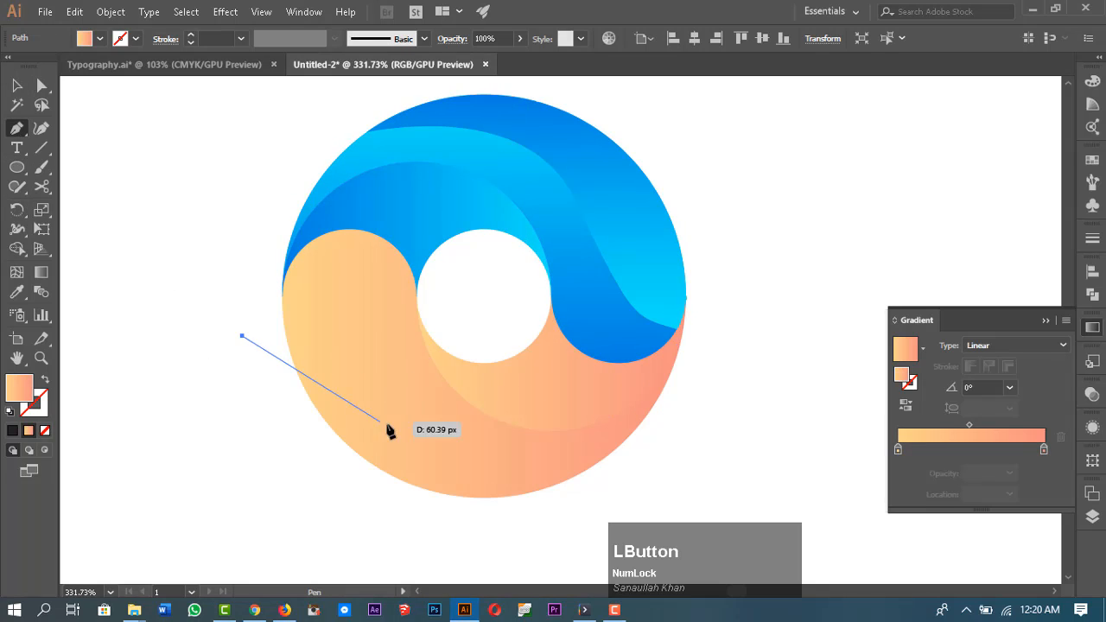
left_click_drag(412, 425, 476, 514)
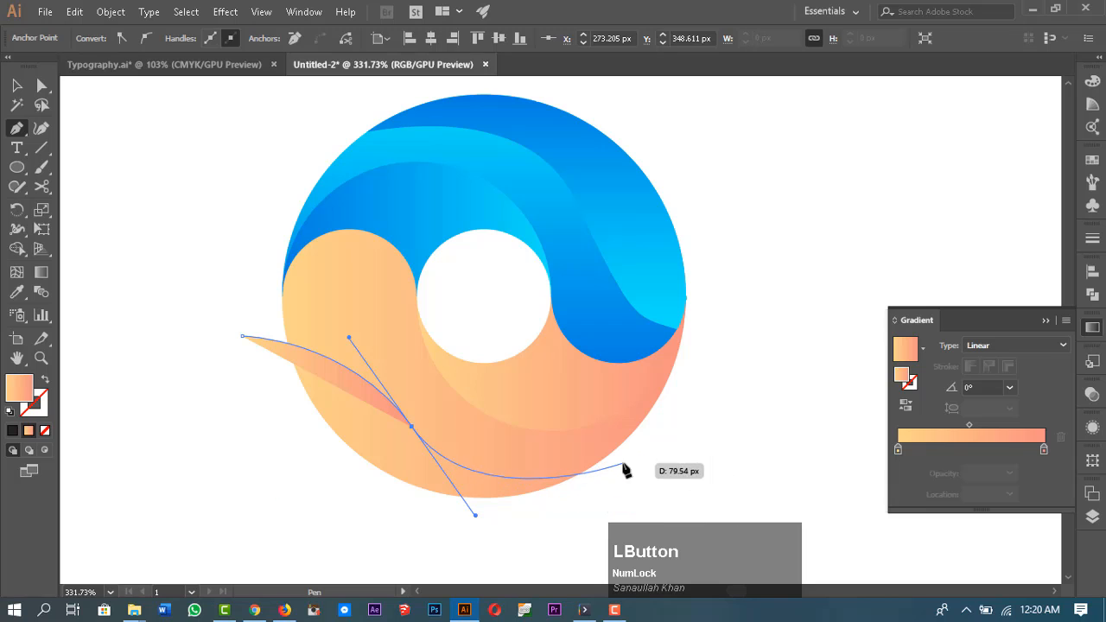
left_click(609, 468)
left_click(571, 532)
left_click(312, 521)
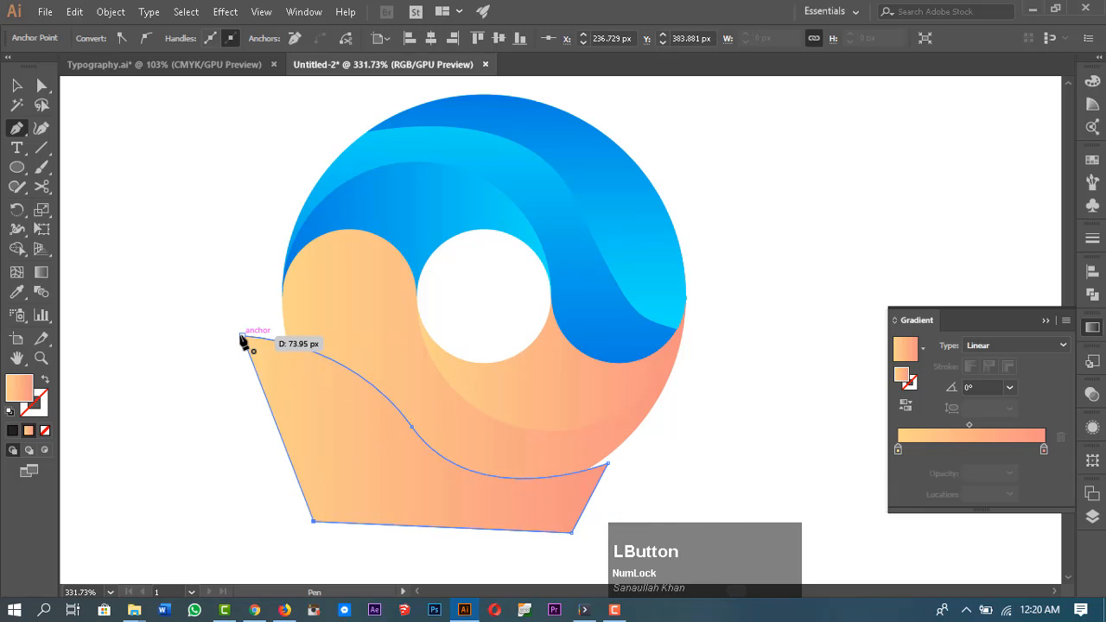
left_click(243, 335)
Cut off the orange Pen shape's part outside the circle with Shape Builder.
left_click(19, 85)
left_click(339, 289, "shift")
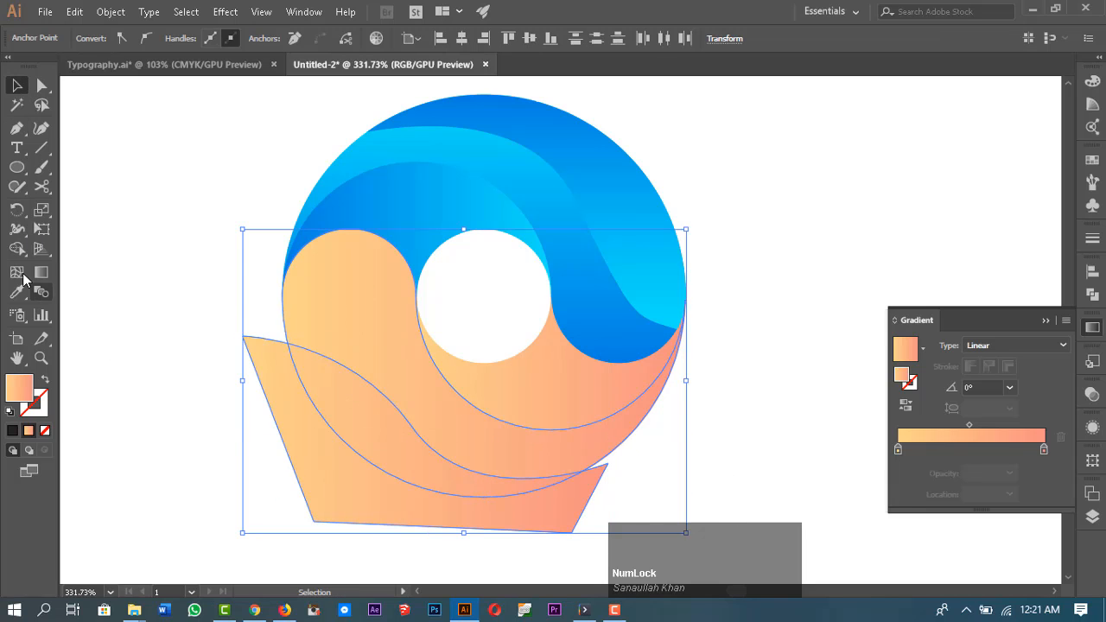
left_click(18, 250)
left_click(298, 449, "alt")
left_click(17, 85)
left_click(194, 362)
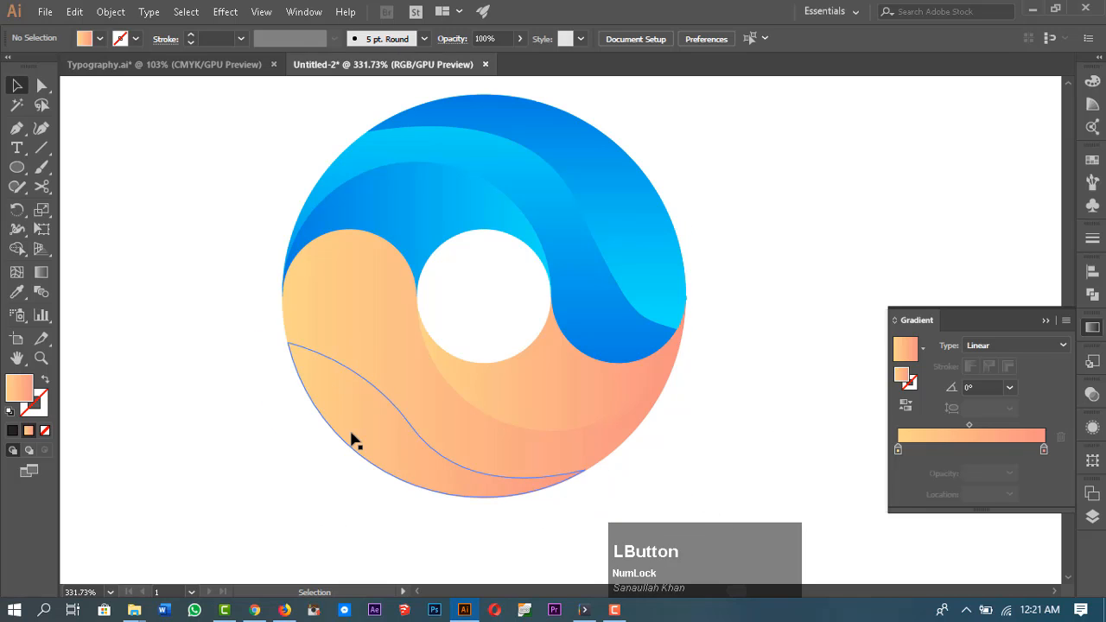
Reverse the gradient of the trimmed piece along the orange swirl's lower edge.
left_click(350, 434)
left_click(906, 405)
left_click(743, 444)
key("space")
left_click_drag(781, 456, 745, 476)
key("space")
left_click_drag(746, 374, 759, 368)
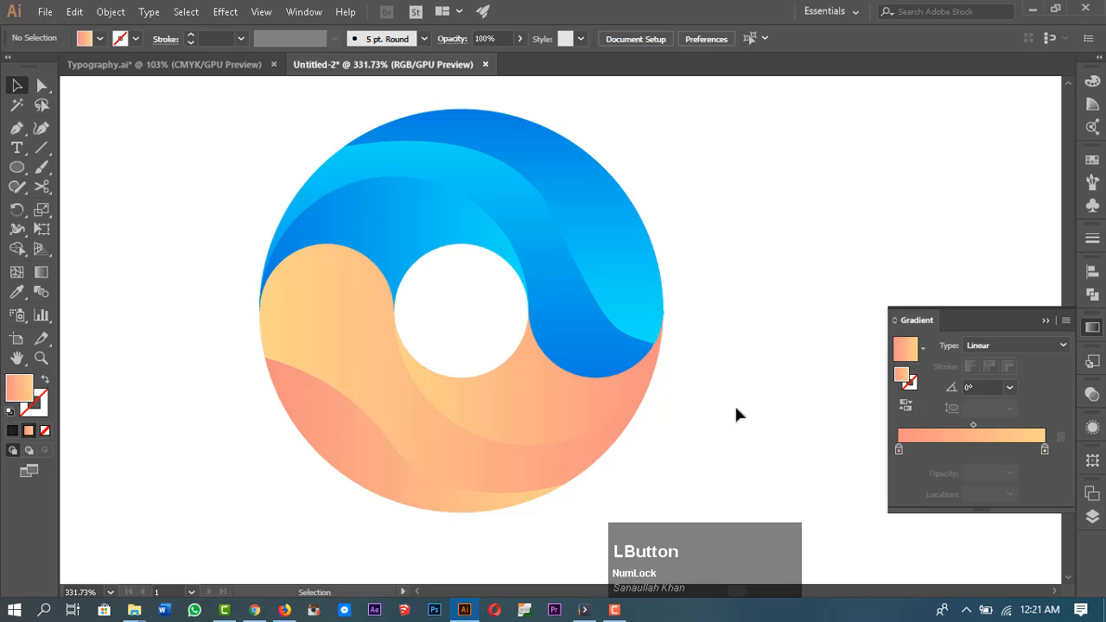
Duplicate the orange outer swirl with a slight offset to the right and fill the copy with black.
left_click(385, 342)
left_click_drag(366, 353, 489, 367)
key("ctrl+z")
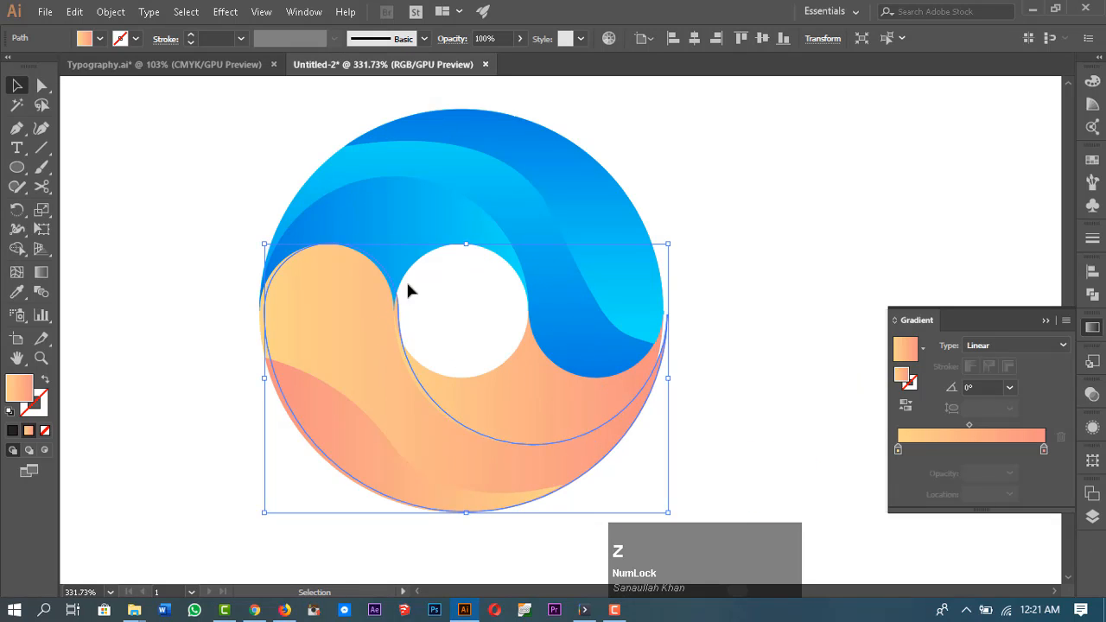
left_click(101, 38)
left_click(45, 67)
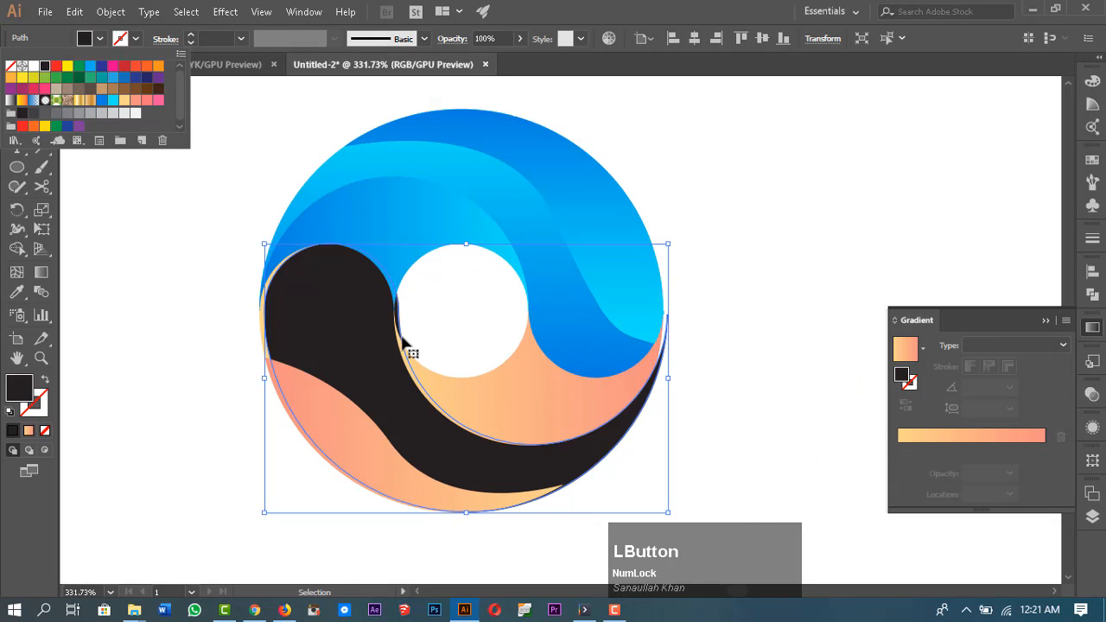
Send the black copy behind the orange swirl and bring both, together with the lower curved piece, forward over the blue shapes.
right_click(515, 474)
mouse_move(629, 393)
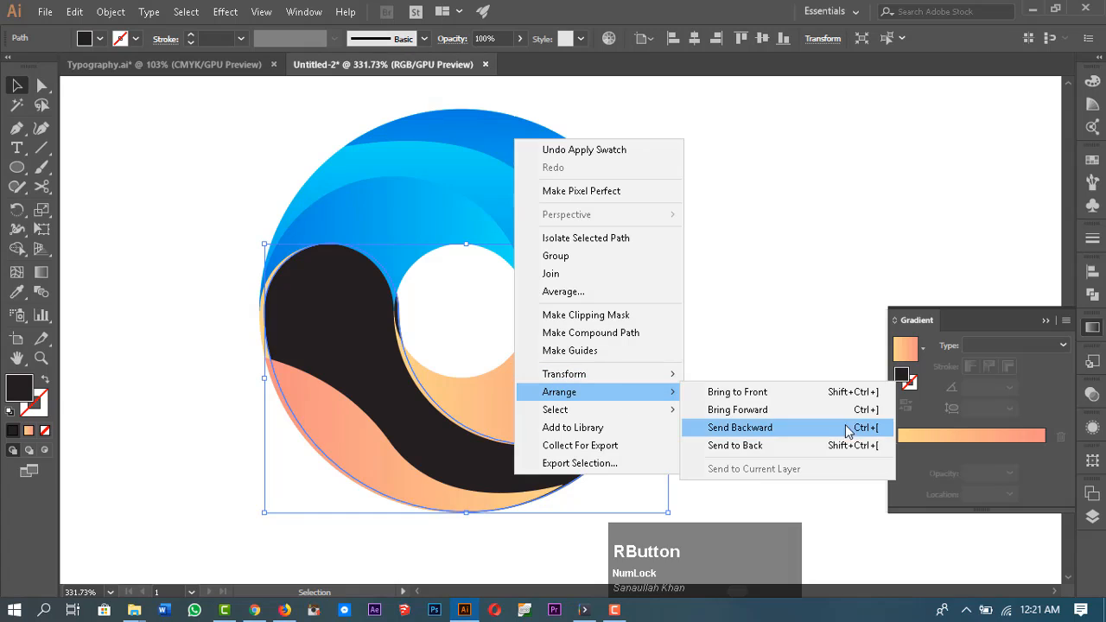
left_click(785, 435)
left_click(357, 436, "shift")
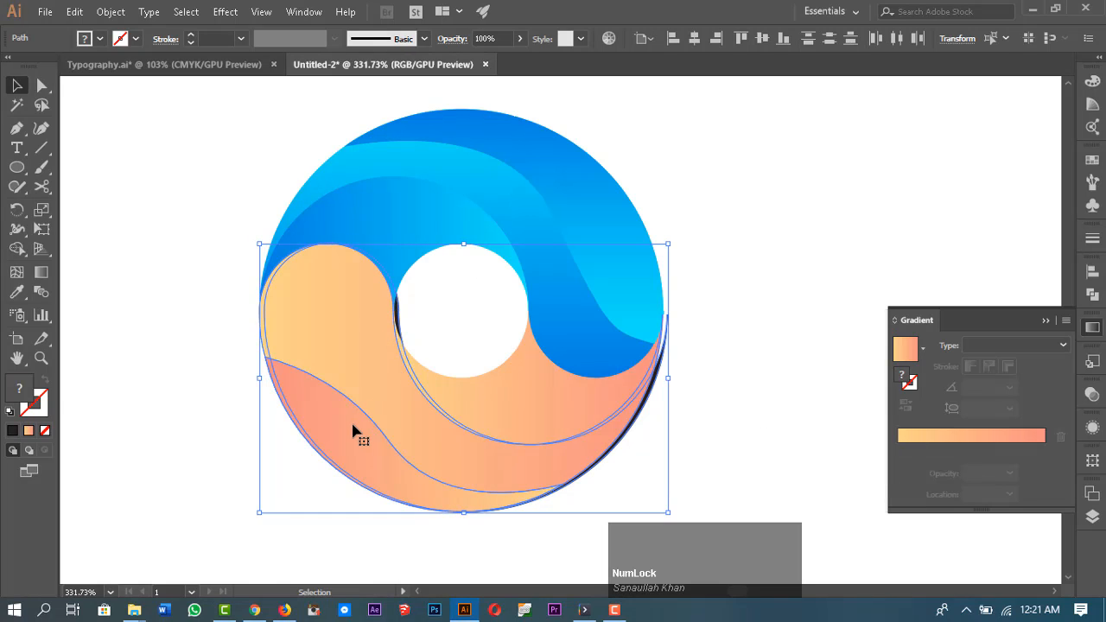
key("ctrl+bracketright")
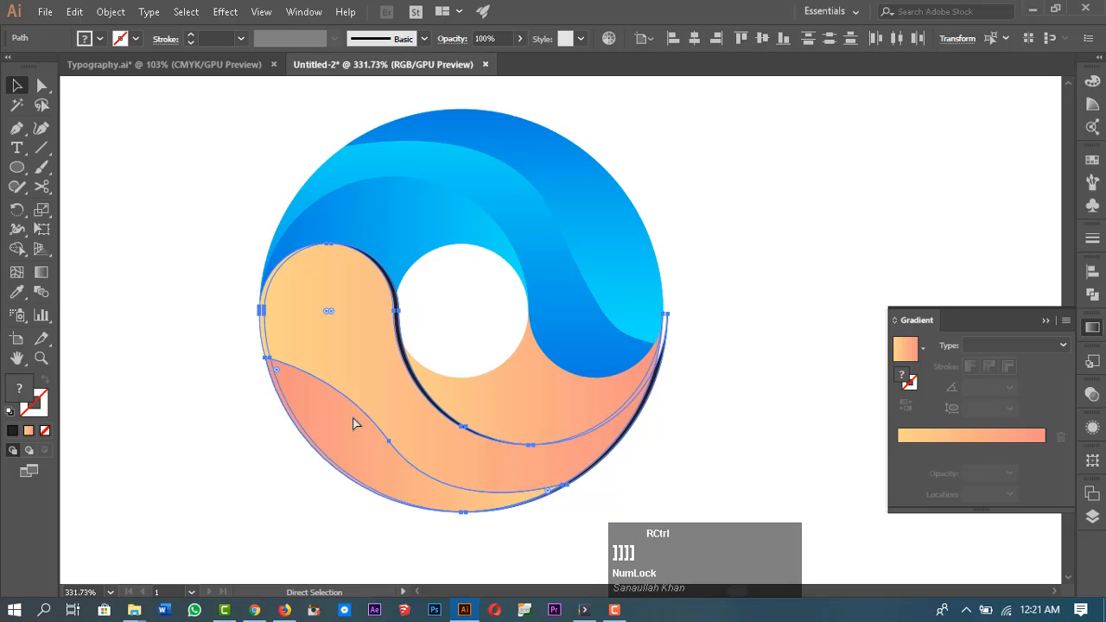
Remove the black copy's sliver outside the circle's lower edge with Shape Builder.
key("shift+m")
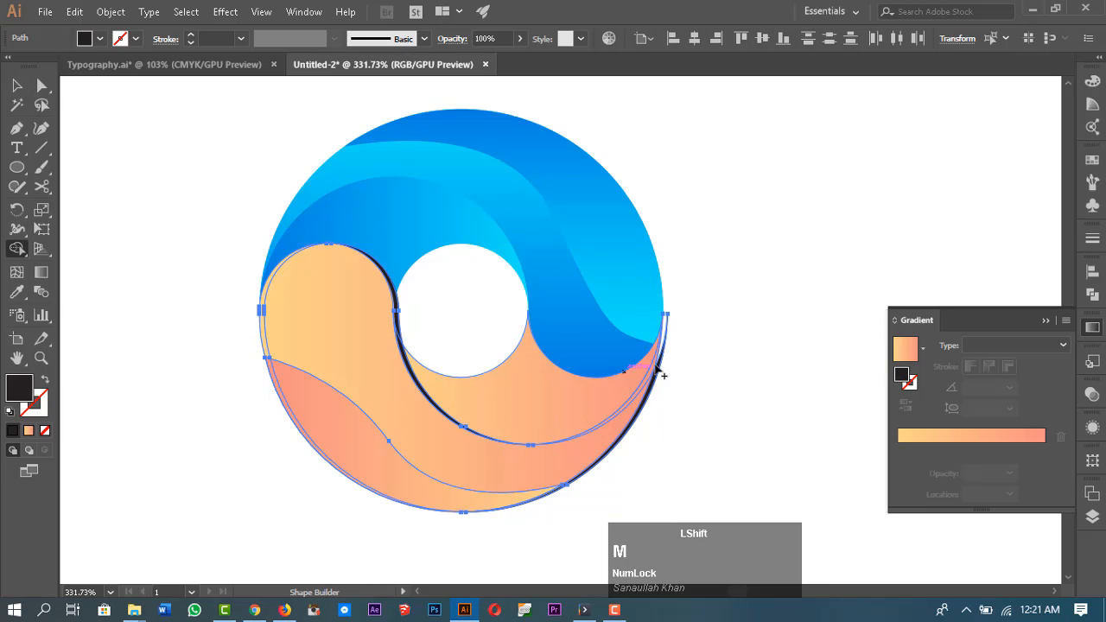
left_click(664, 349, "alt")
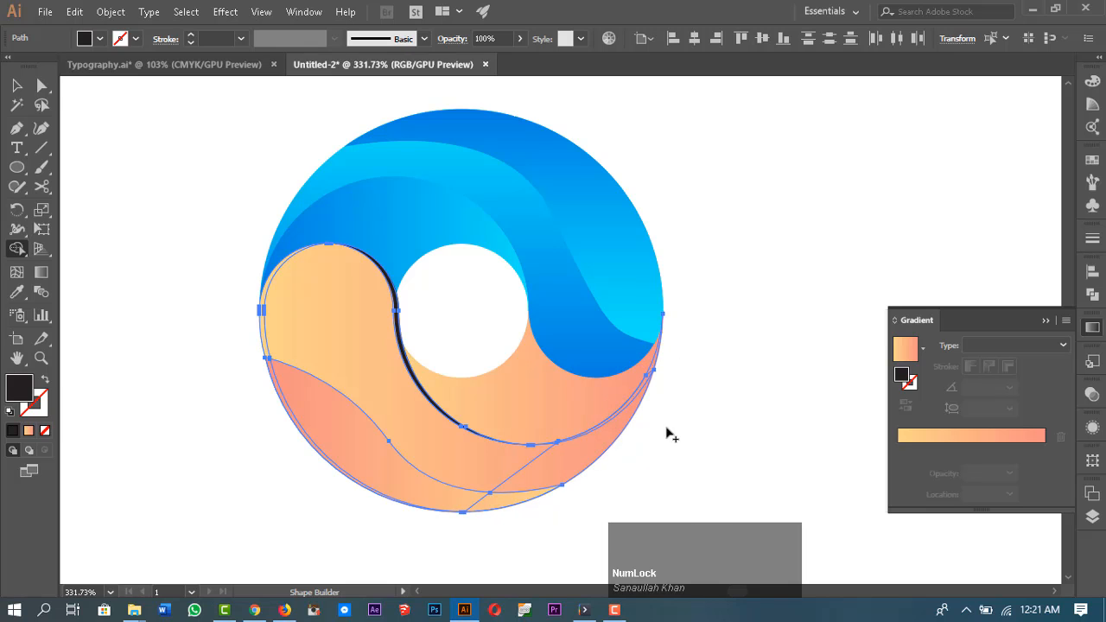
key("v")
left_click(666, 433)
Turn the remaining black piece into a shadow with Multiply blending and 19% opacity.
left_click(405, 352)
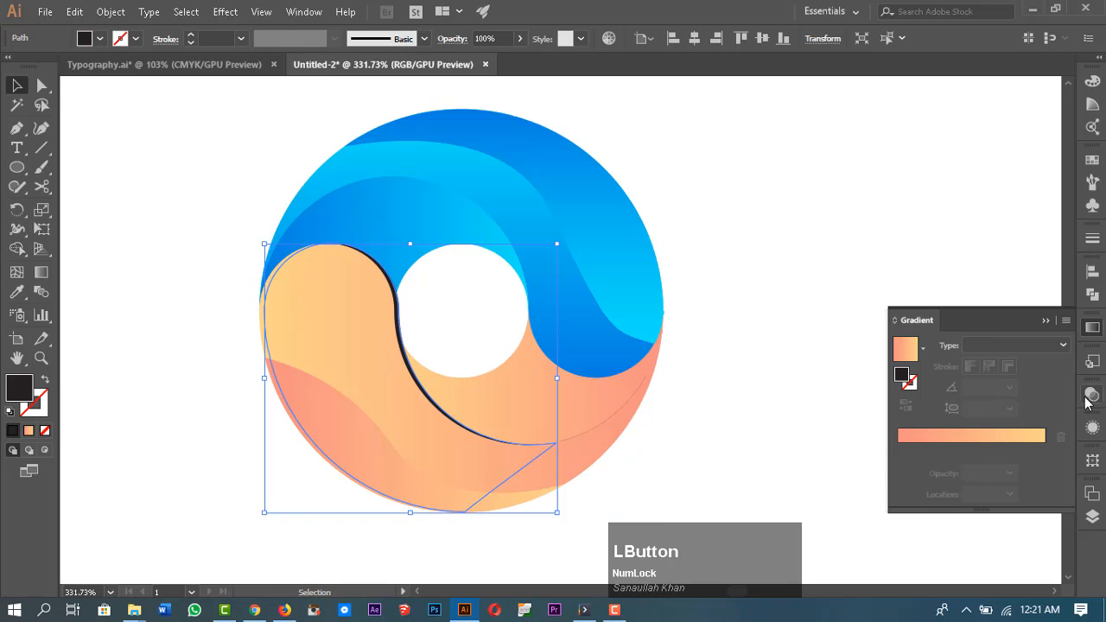
left_click(1091, 394)
left_click(930, 411)
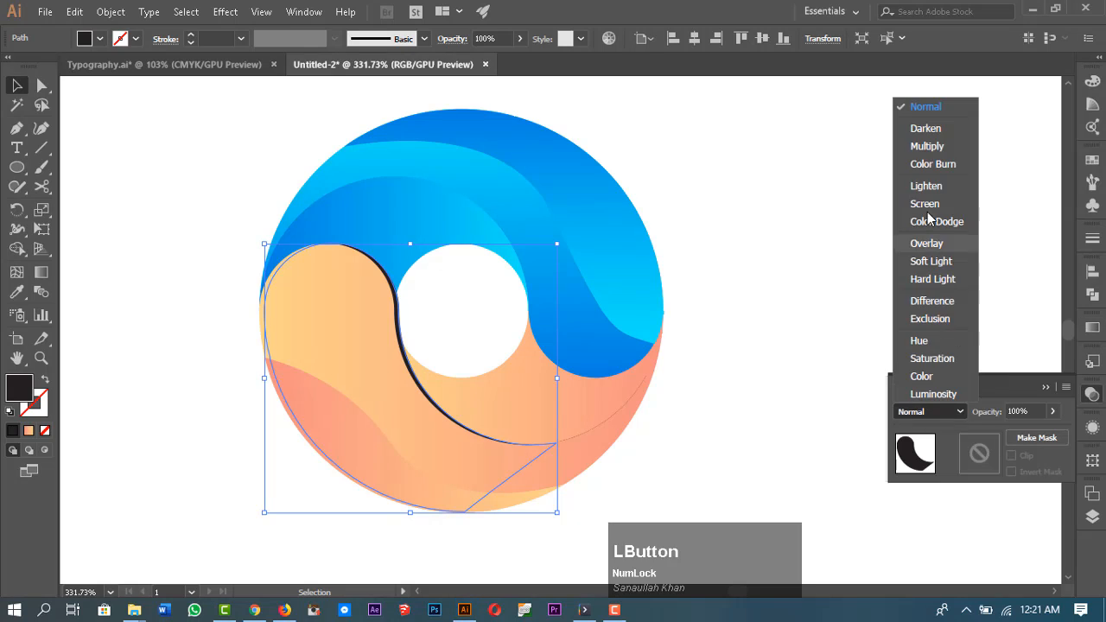
left_click(908, 145)
left_click(1002, 429)
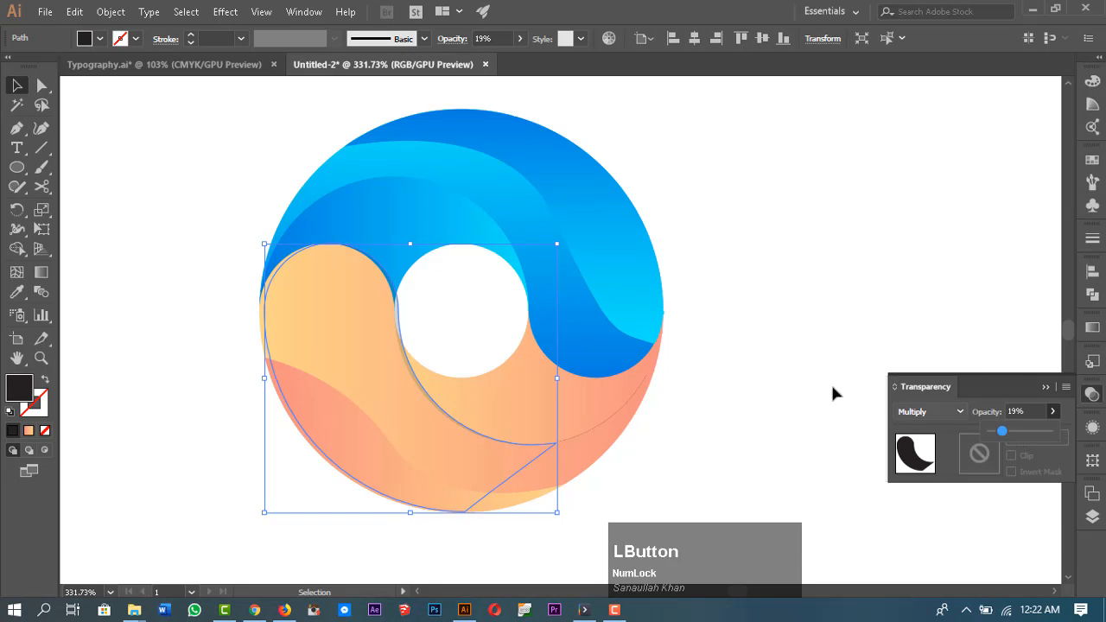
left_click(739, 315)
Remove the shadow's part overlapping the white central circle with Shape Builder.
key("z")
left_click(498, 340)
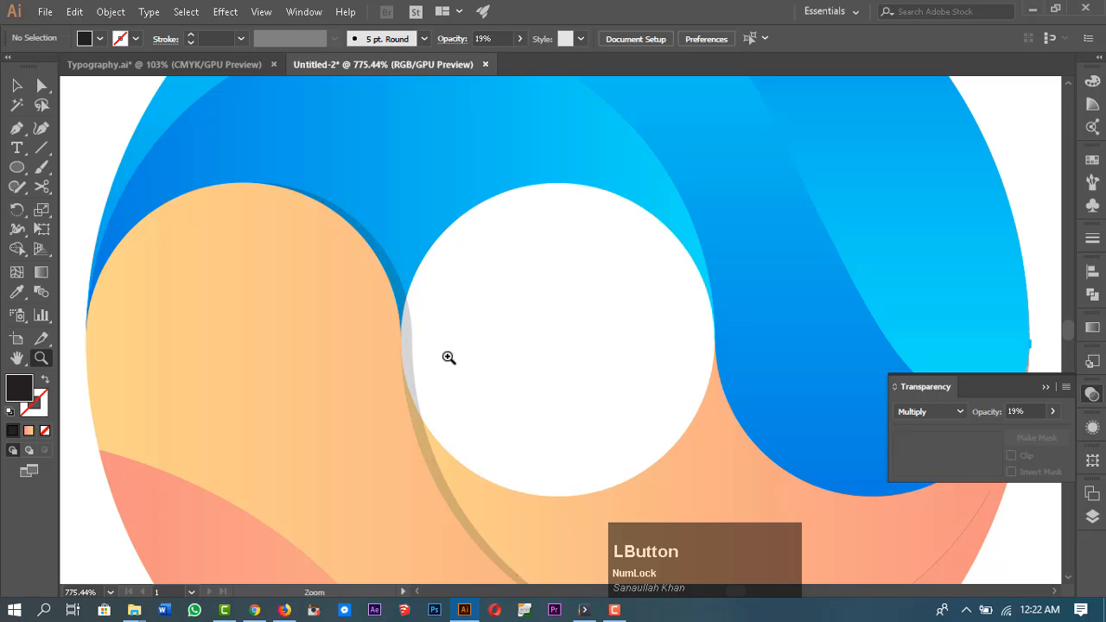
left_click(16, 85)
left_click(414, 366)
left_click(487, 487, "shift")
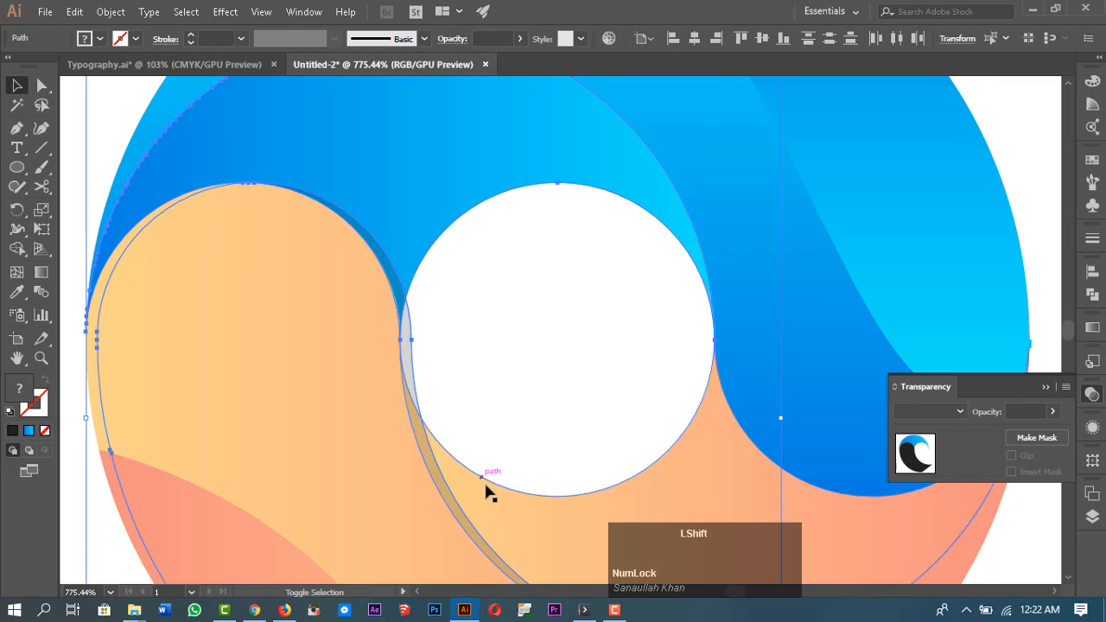
left_click(17, 248)
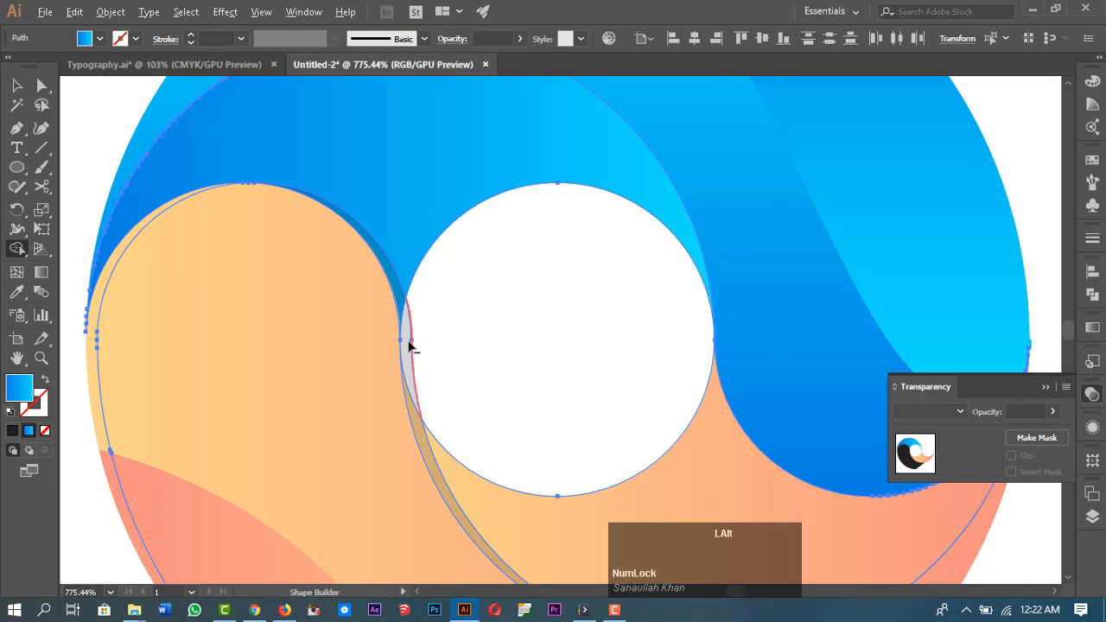
left_click_drag(410, 345, 437, 354)
key("v")
left_click(69, 152)
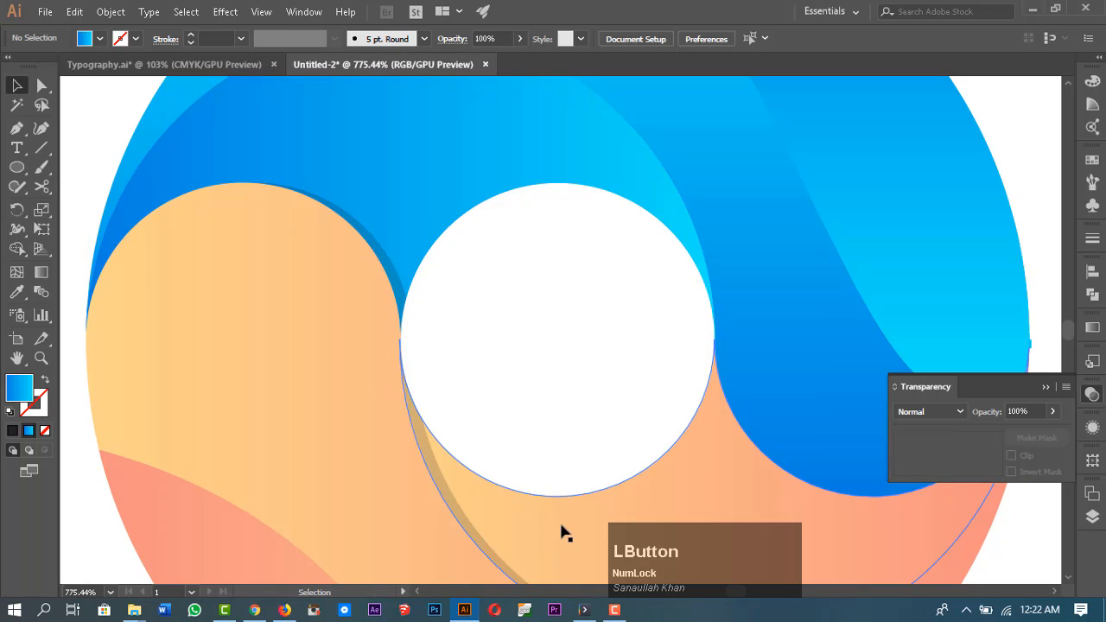
Duplicate the large blue swirl and offset the copy slightly down and to the left of the original.
key("ctrl+minus")
key("ctrl+minus")
left_click(760, 366)
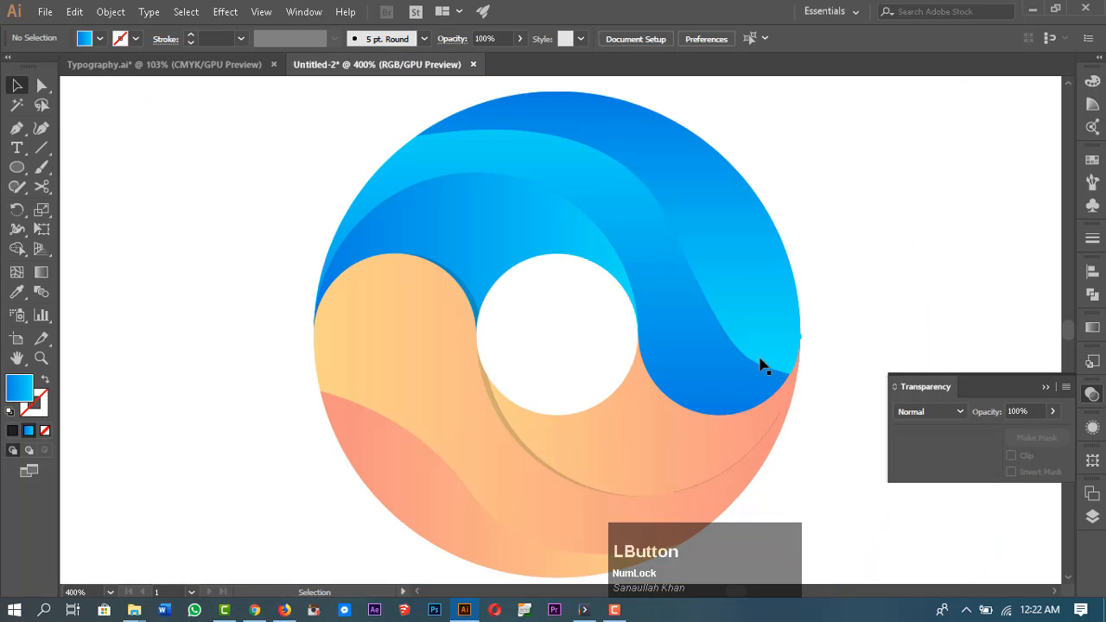
left_click_drag(699, 350, 700, 359)
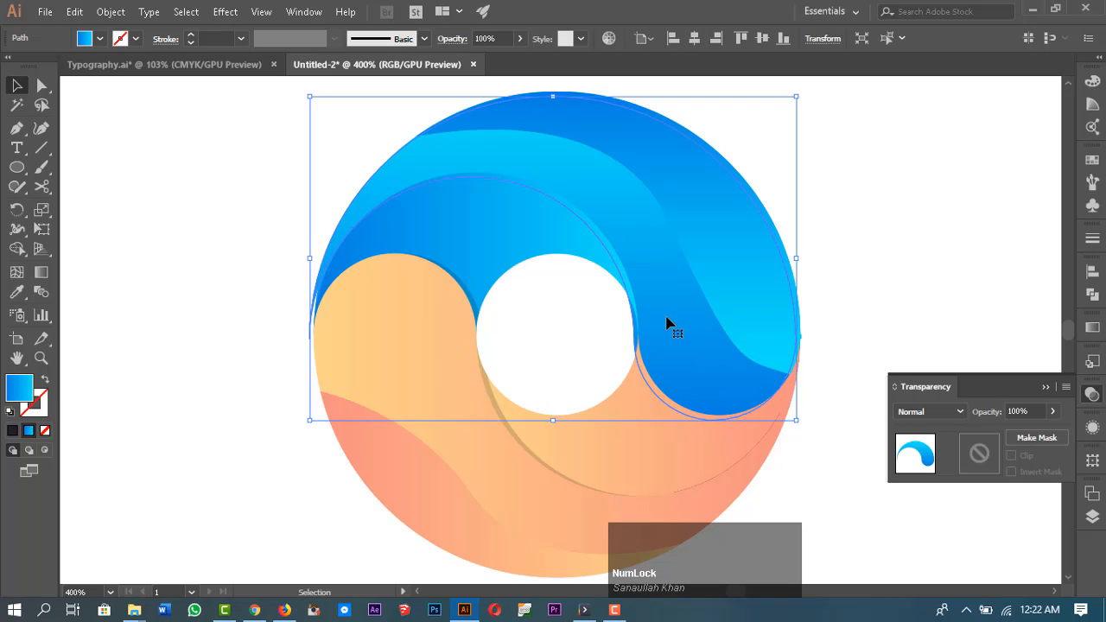
Bring the blue swirl, its offset copy and its overlaid blue detail piece forward over the lower orange shapes.
left_click(743, 289, "shift")
left_click(637, 337)
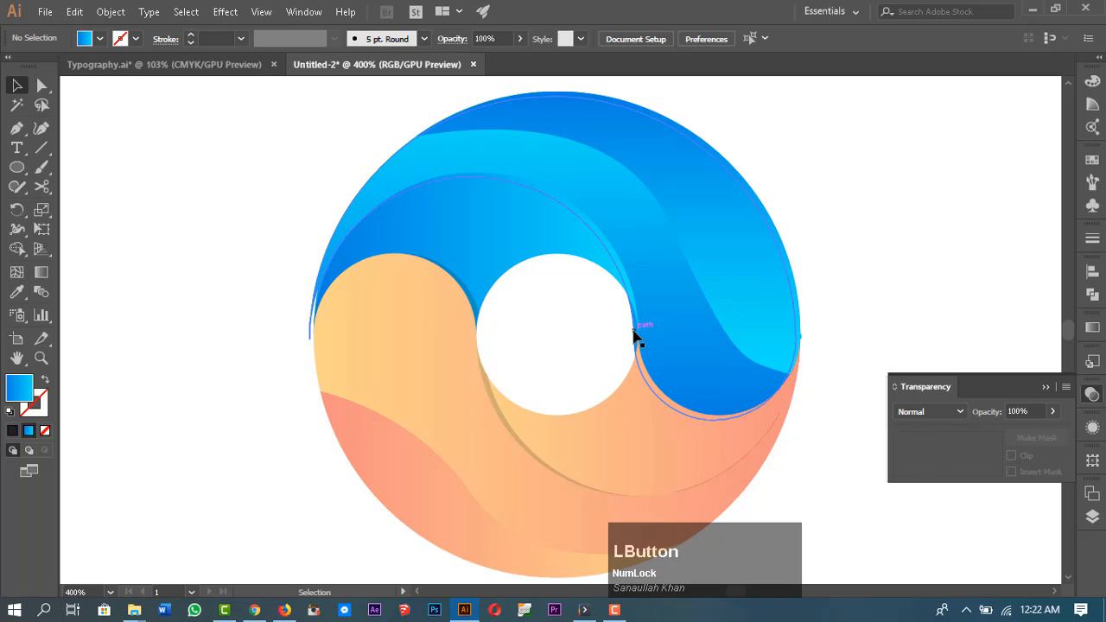
left_click(646, 344, "shift")
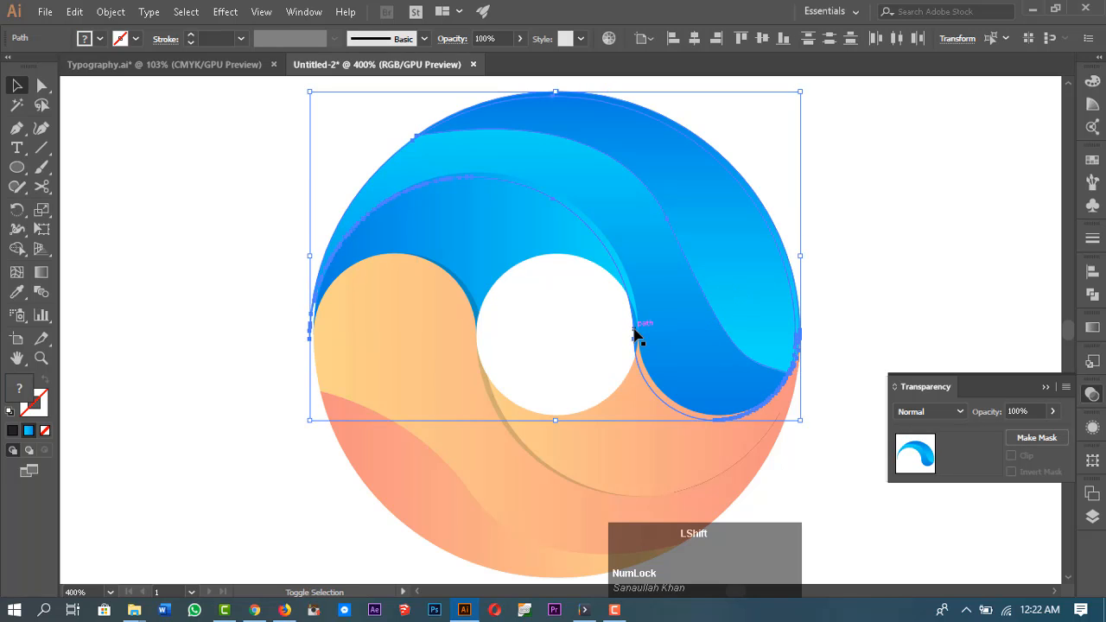
left_click_drag(679, 345, 722, 328)
key("ctrl+z")
left_click(649, 377, "shift")
left_click(650, 377, "shift")
key("ctrl+z")
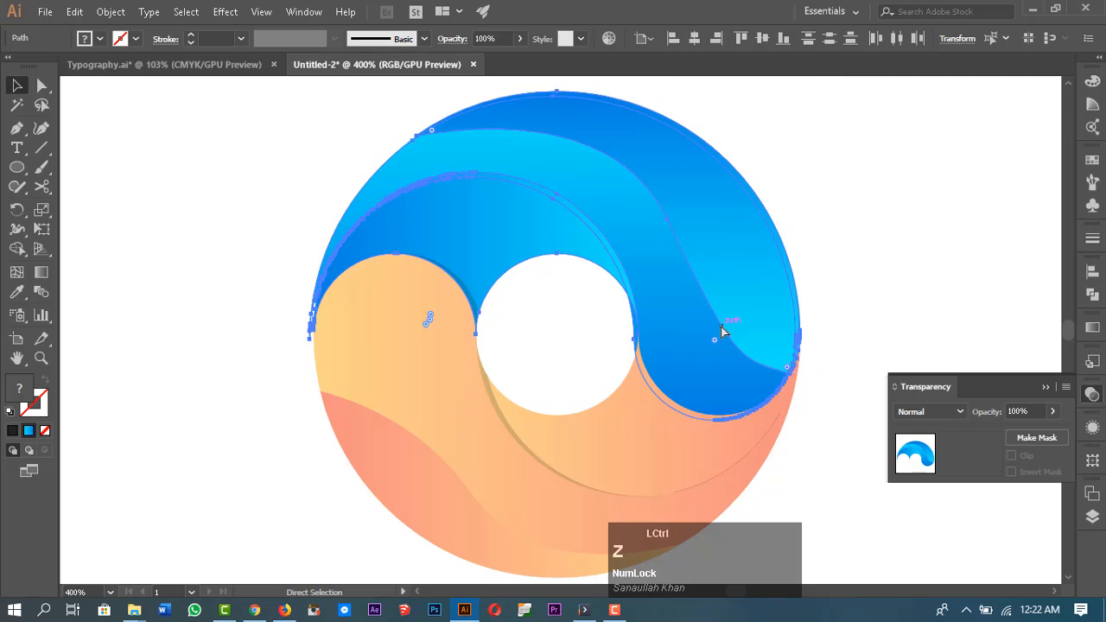
left_click_drag(810, 230, 763, 335)
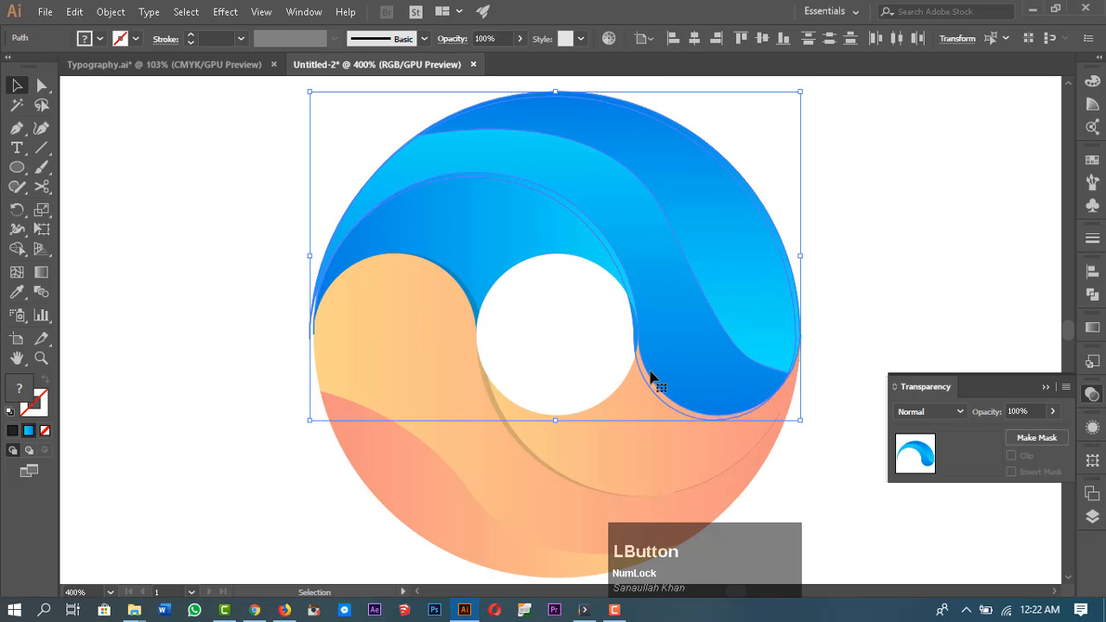
key("ctrl+j")
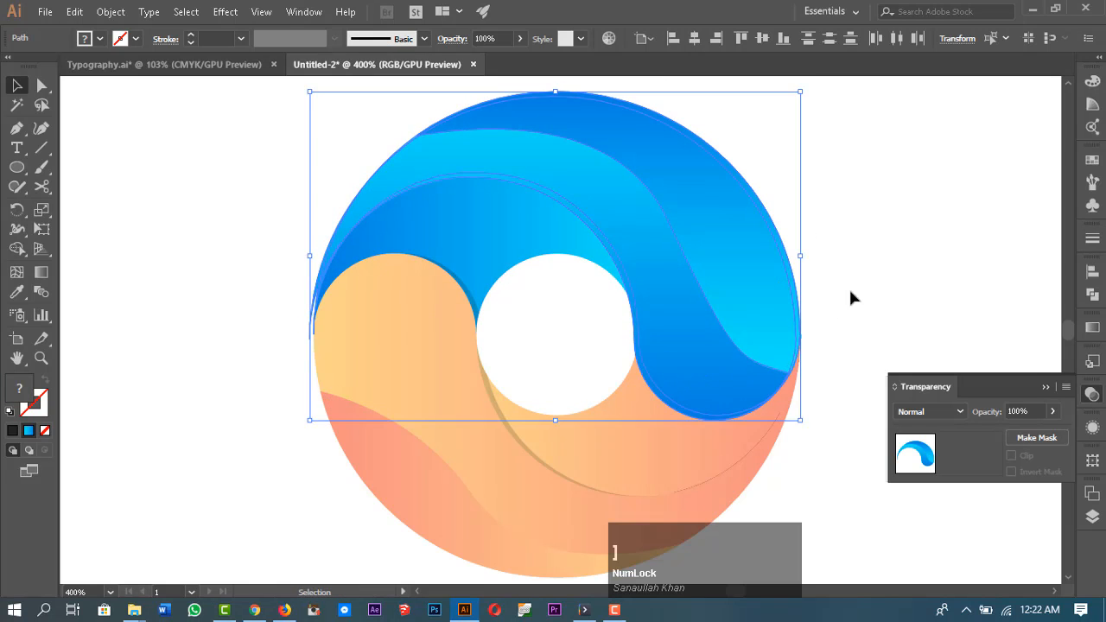
Fill the offset copy of the blue swirl with black and send it behind the original blue swirl.
left_click(849, 299)
left_click(627, 287)
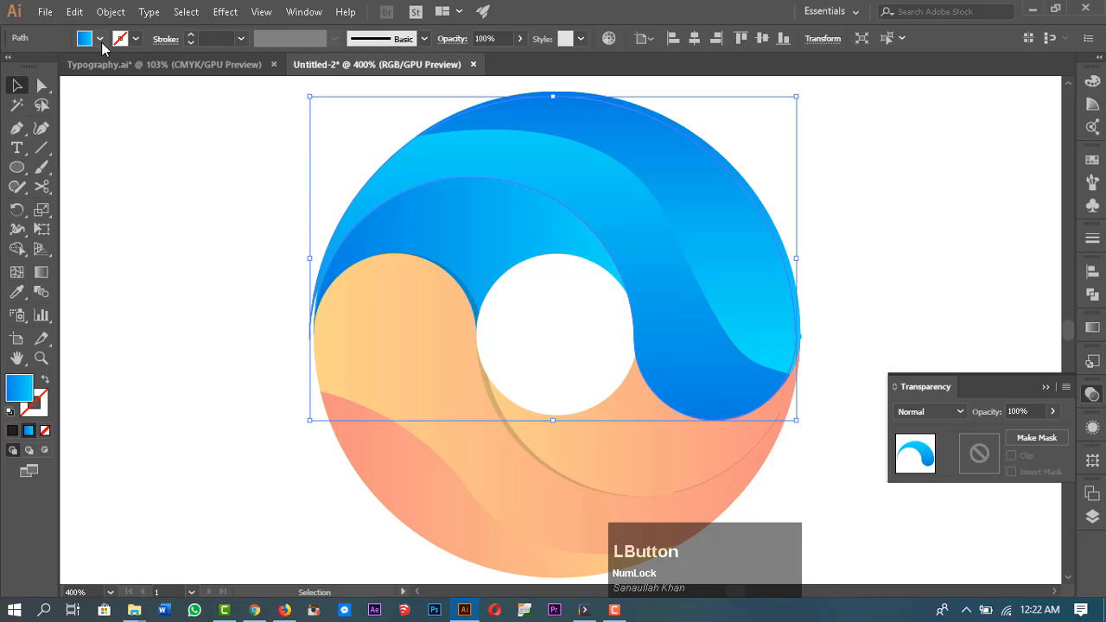
left_click(101, 38)
left_click(44, 66)
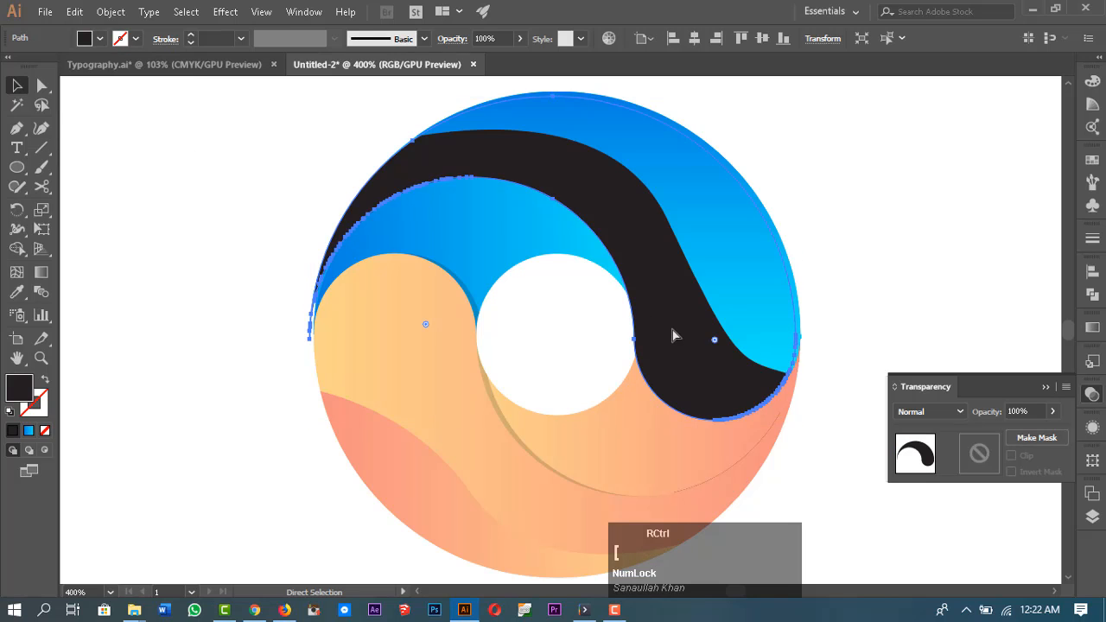
key("ctrl+bracketleft")
key("ctrl+bracketleft")
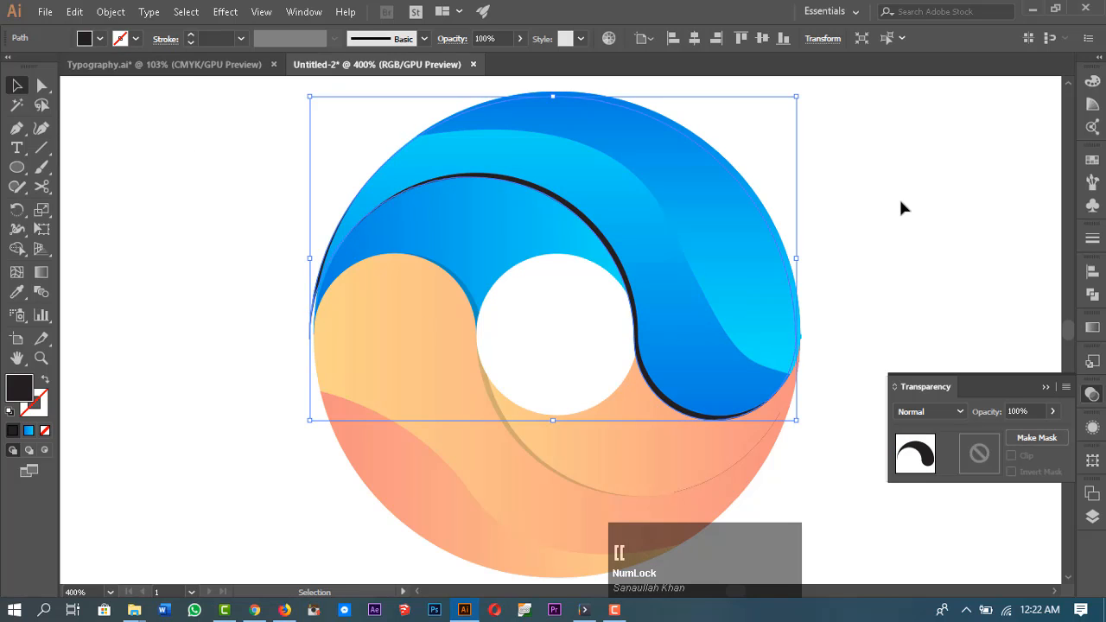
Remove the black copy's sliver outside the circle's left edge with Shape Builder.
left_click(367, 204, "shift")
key("shift+m")
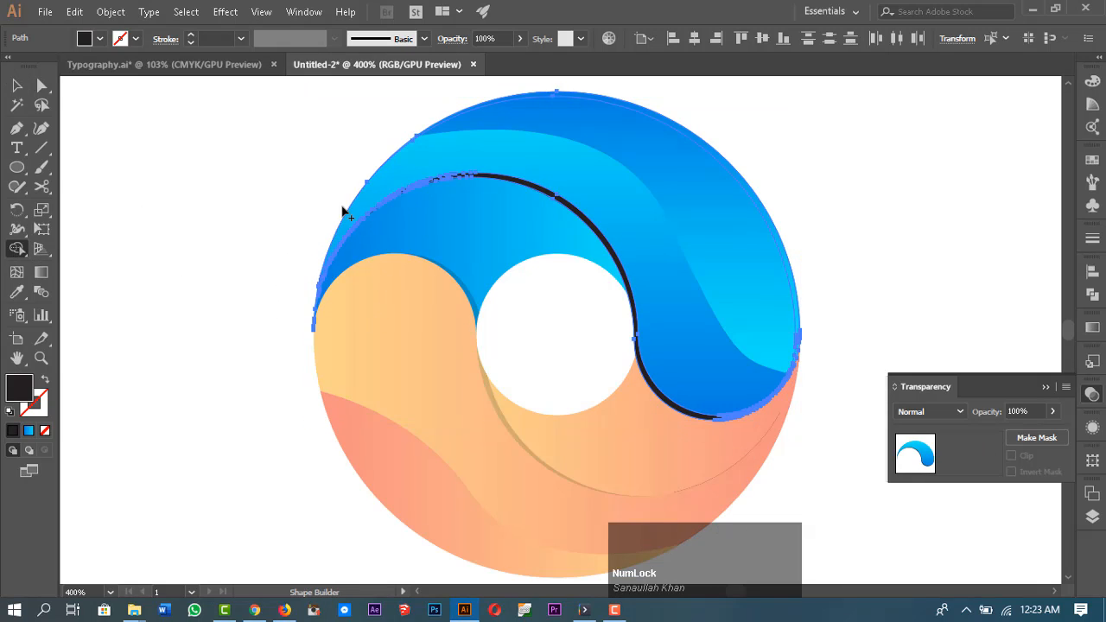
left_click(18, 86)
left_click(831, 359)
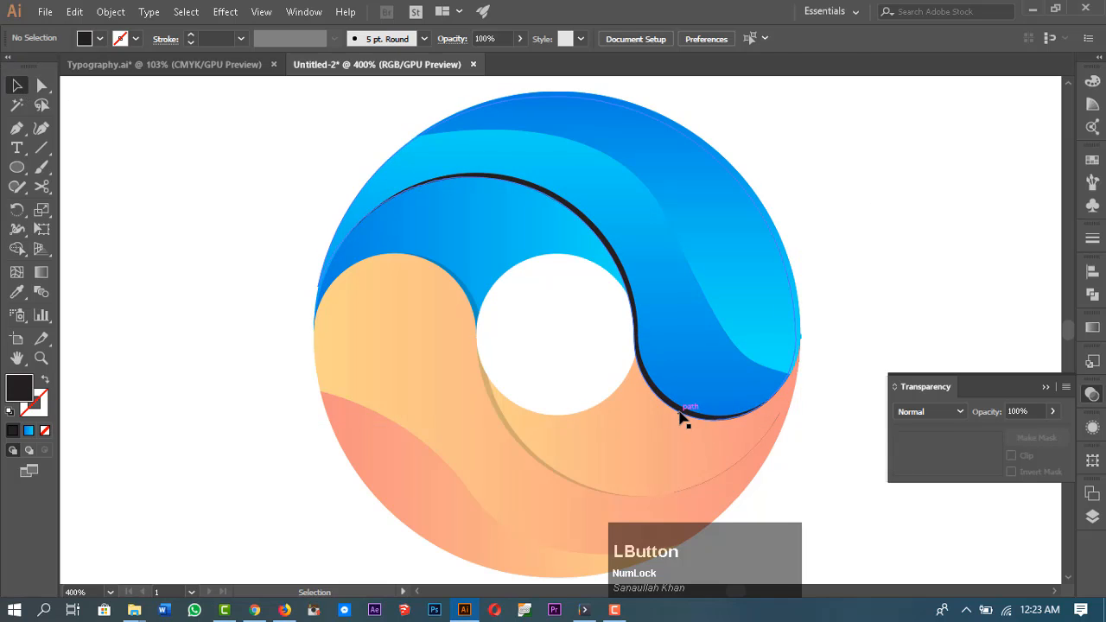
Turn the black copy into a shadow with Multiply blending and 25% opacity.
left_click(683, 412)
left_click(929, 411)
left_click(927, 146)
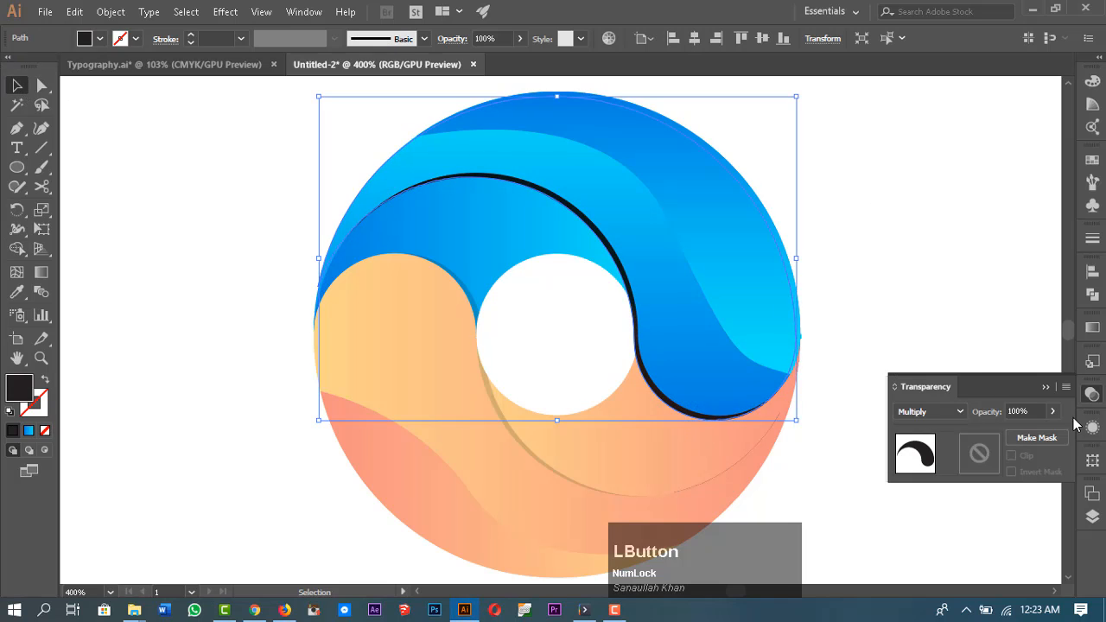
left_click_drag(1005, 436, 1007, 434)
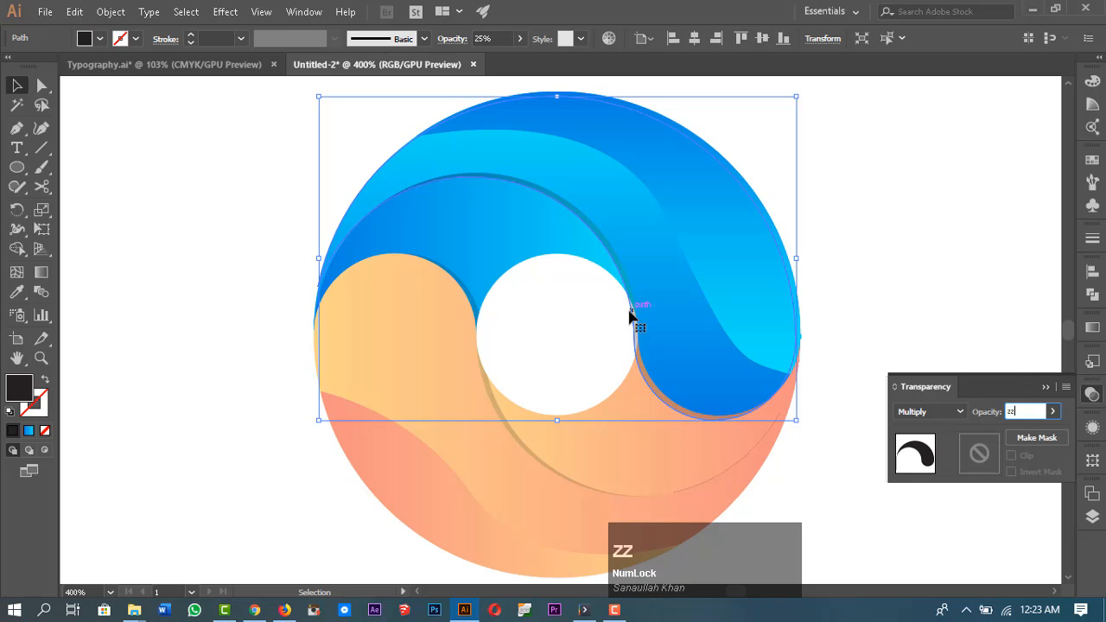
Remove the blue swirl shadow's part overlapping the white central circle with Shape Builder.
left_click_drag(630, 315, 803, 358)
key("z")
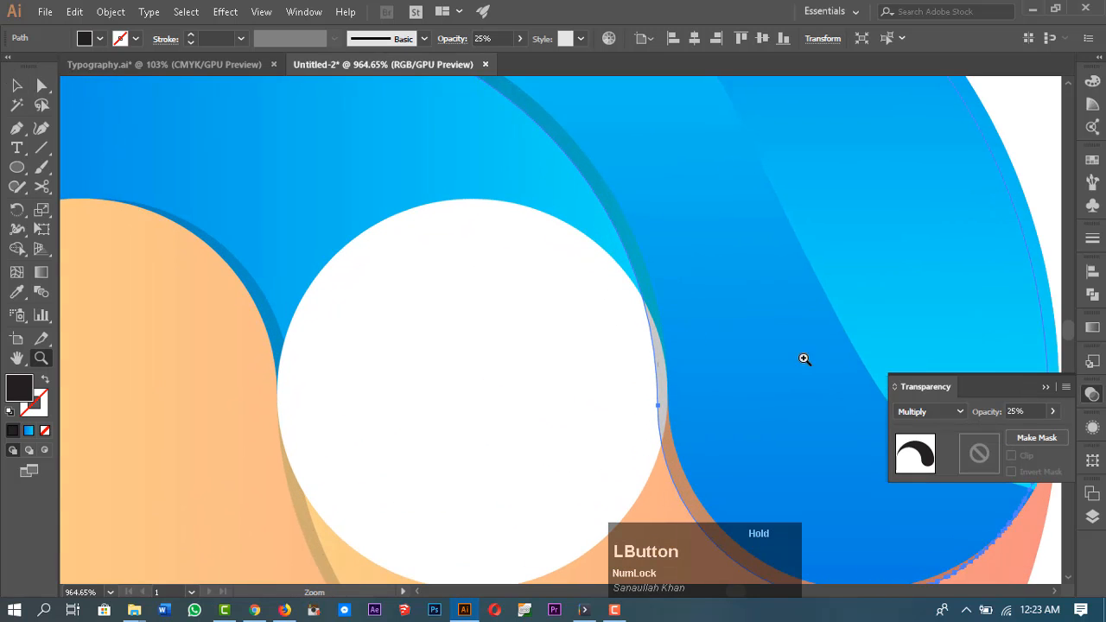
left_click(16, 84)
left_click(533, 209, "shift")
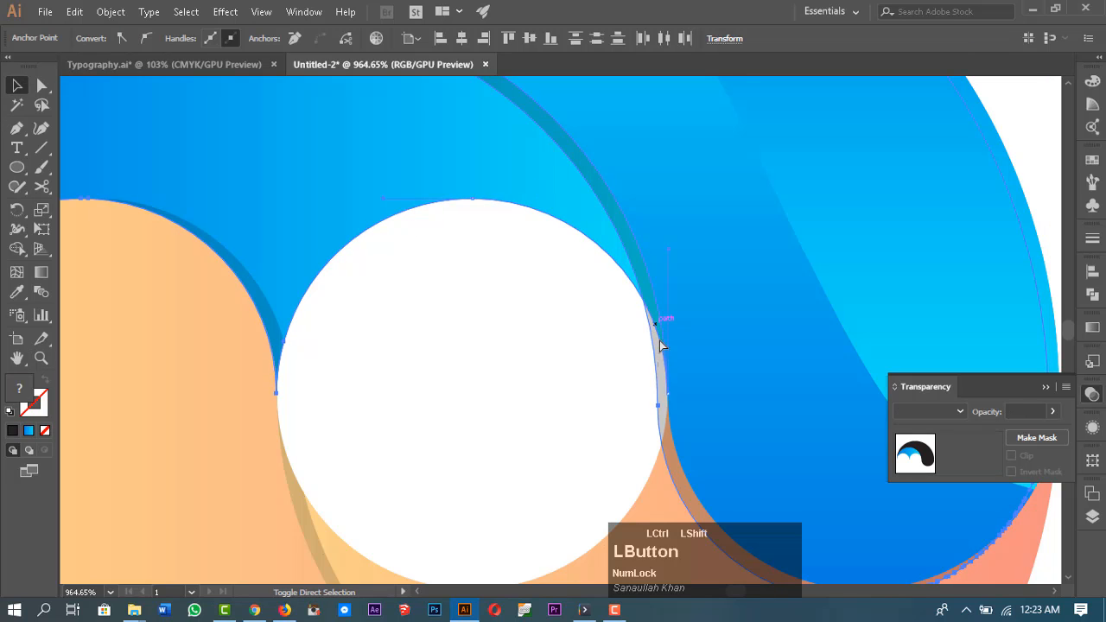
left_click(16, 272)
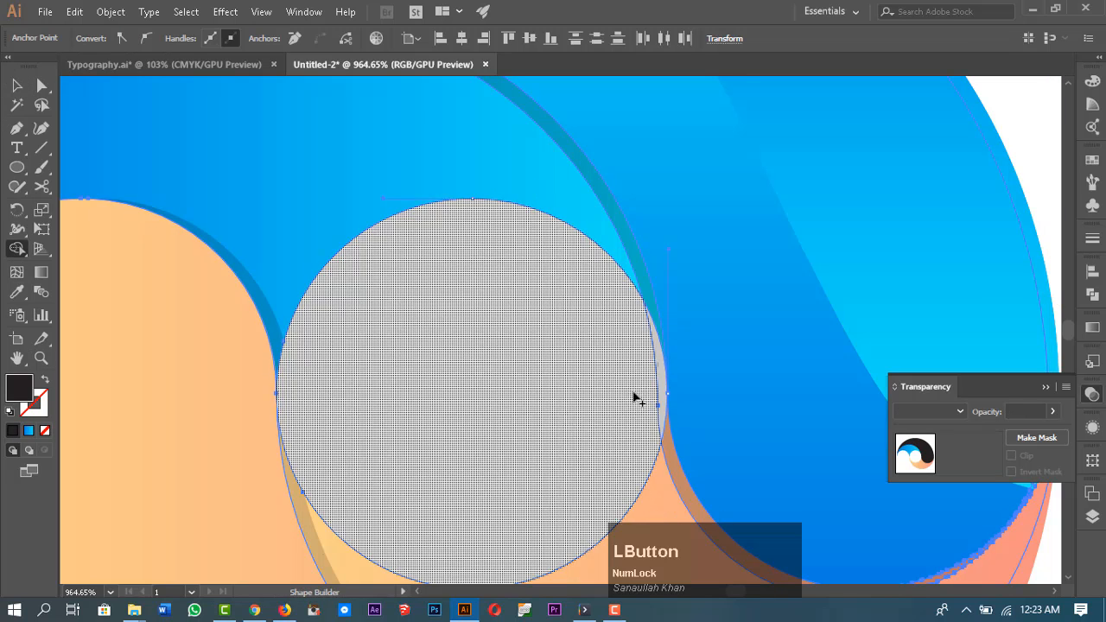
left_click(639, 393)
key("v")
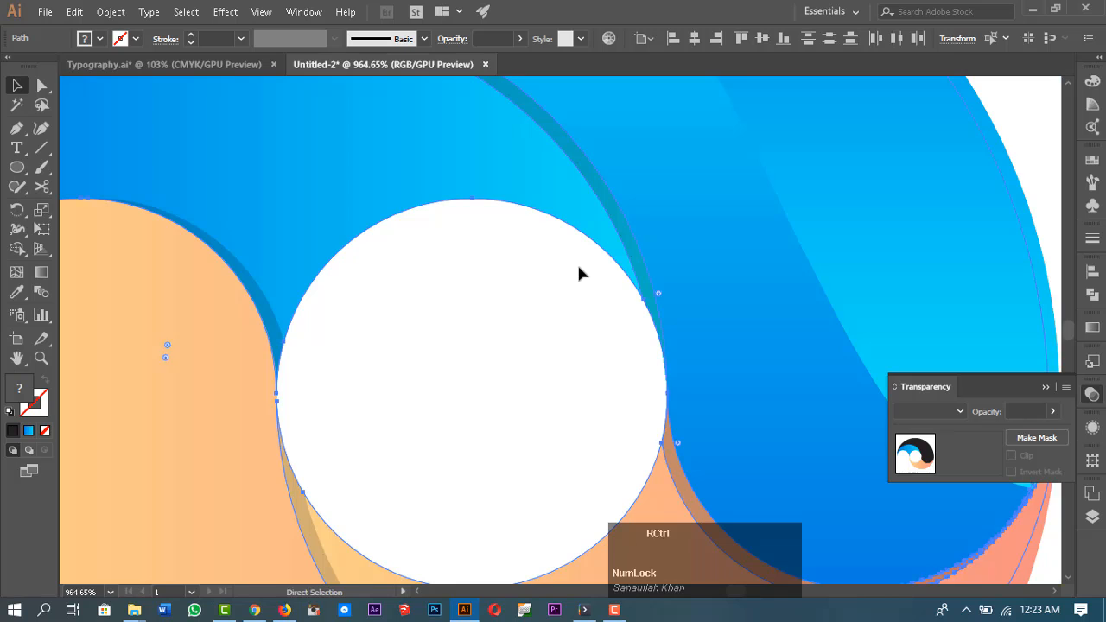
Isolate the stray thin shadow sliver near the circle's lower right edge in Outline view, and delete it.
key("ctrl+0")
left_click(722, 311)
key("z")
left_click_drag(587, 348, 954, 328)
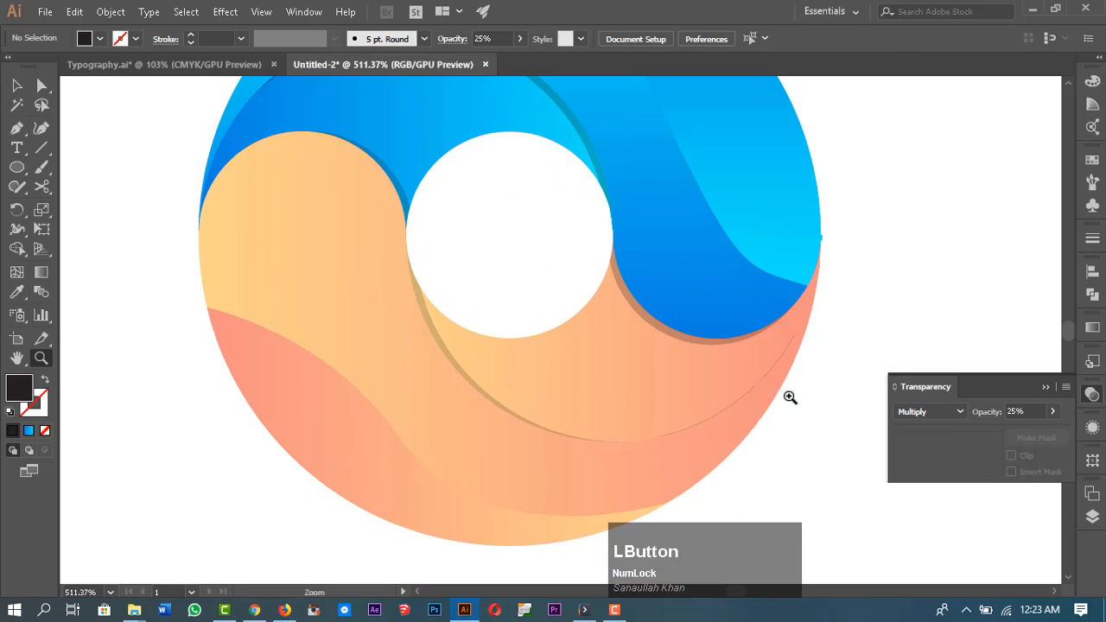
key("a")
left_click(770, 365)
left_click(908, 337)
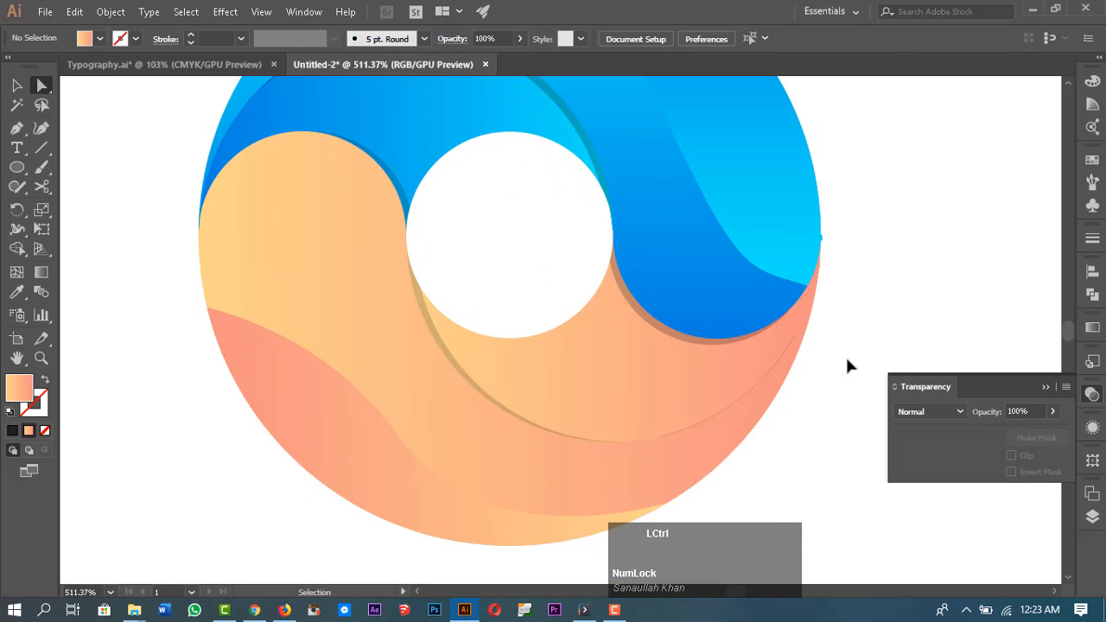
key("ctrl+y")
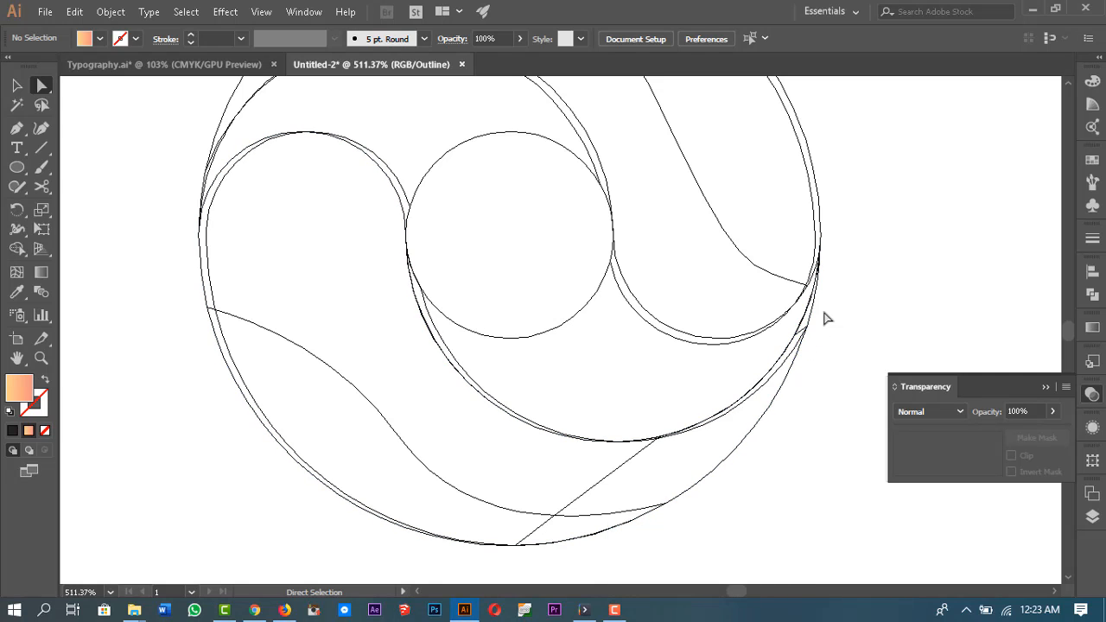
key("v")
left_click_drag(804, 329, 846, 380)
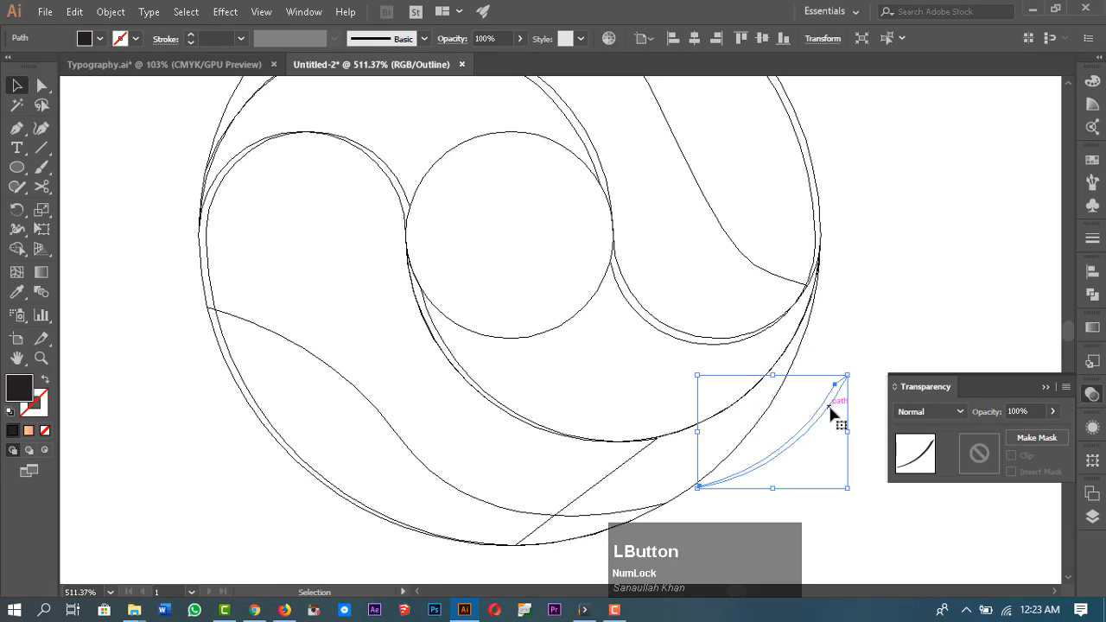
key("Delete")
key("ctrl+y")
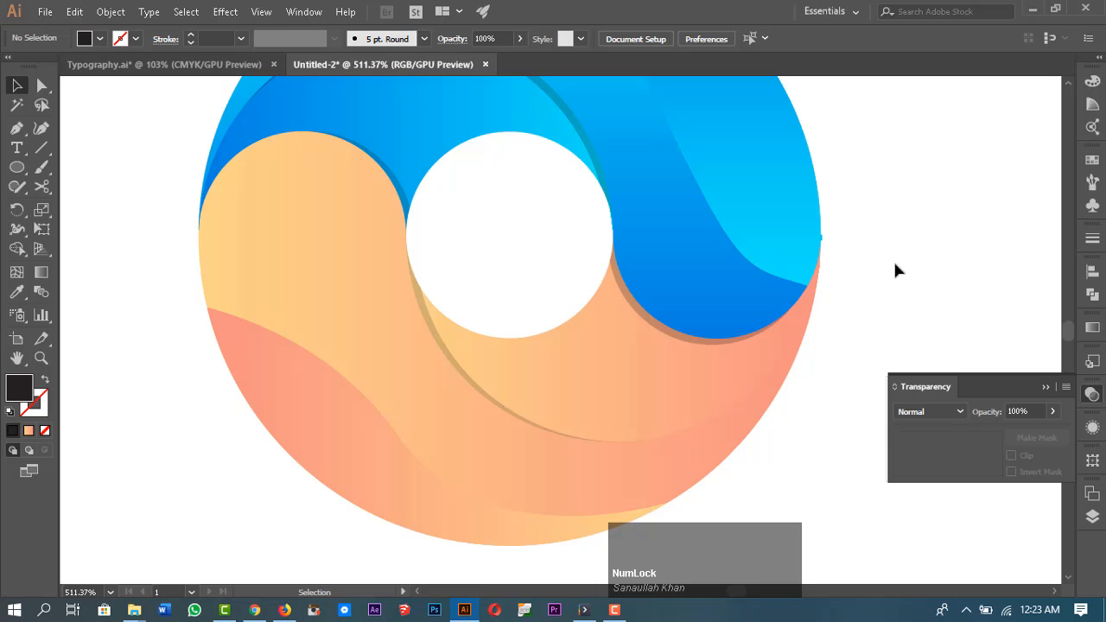
Lower the blue swirl shadow's opacity to 15%.
left_click_drag(894, 270, 874, 302)
key("ctrl+0")
left_click(707, 352)
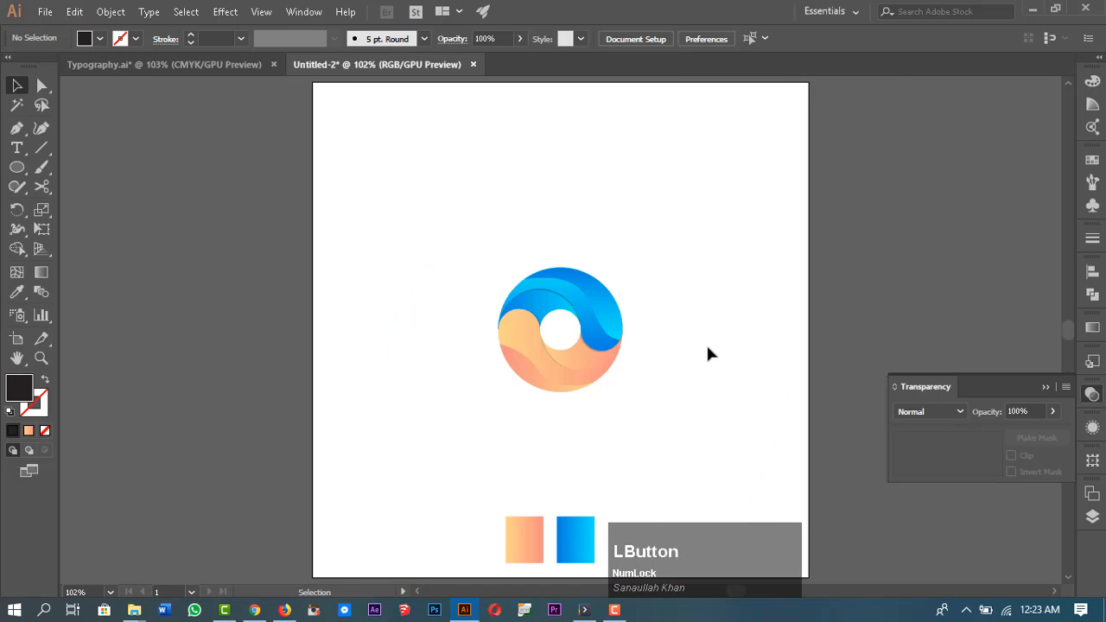
key("z")
left_click_drag(707, 352, 795, 343)
key("a")
left_click(556, 173)
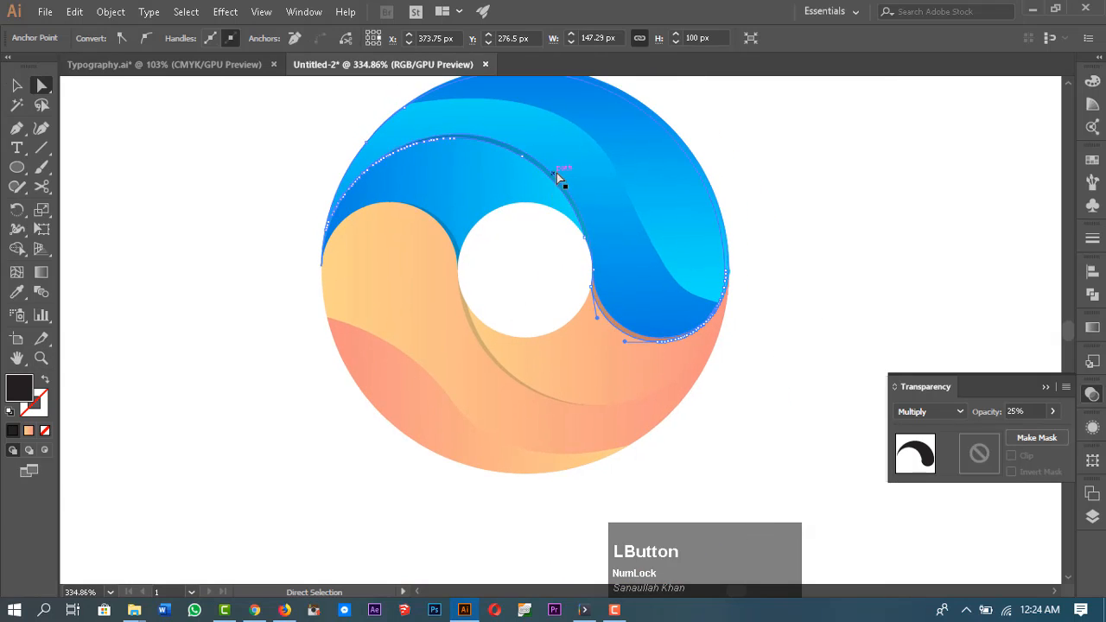
left_click(1050, 411)
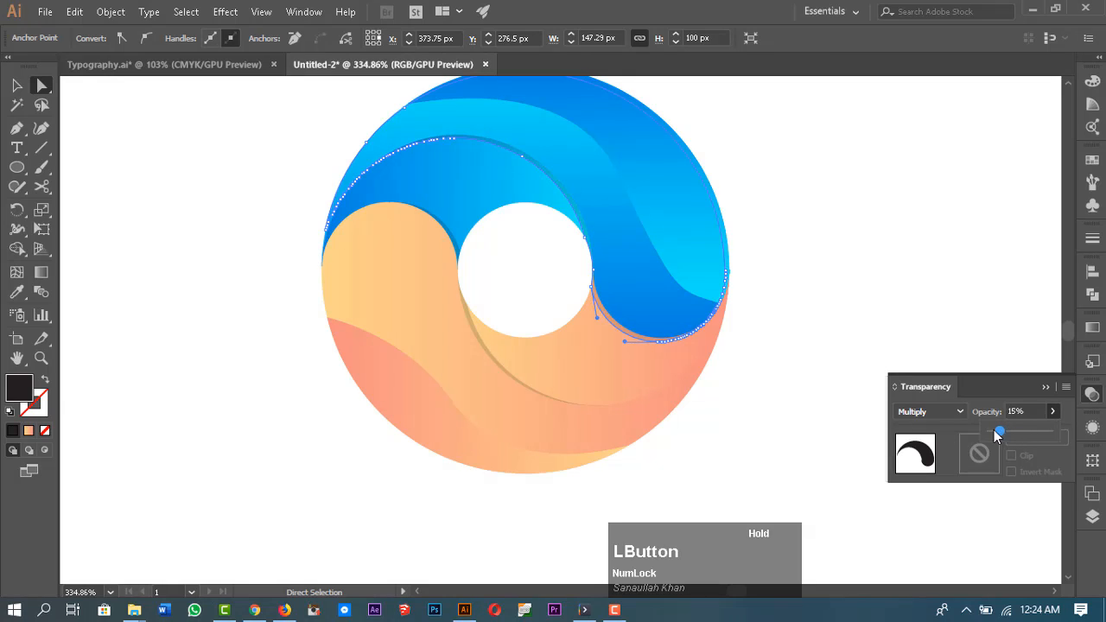
left_click(838, 254)
Group all the logo pieces and enlarge the group from its center to more than twice its size.
key("ctrl+0")
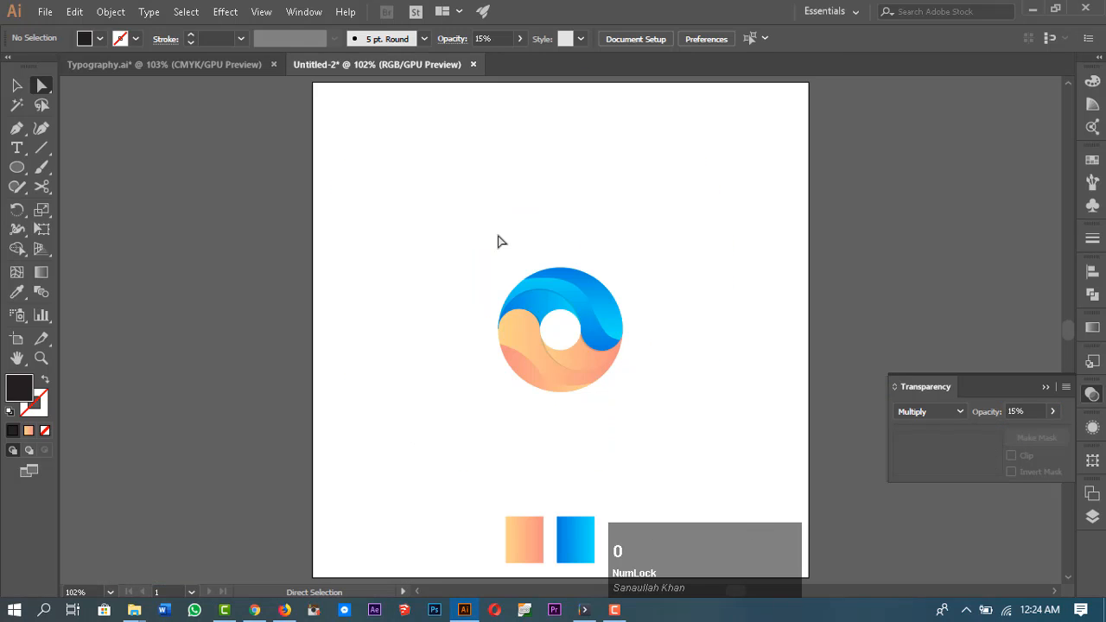
left_click(596, 338)
key("ctrl+g")
left_click_drag(621, 329, 717, 357)
left_click(774, 252)
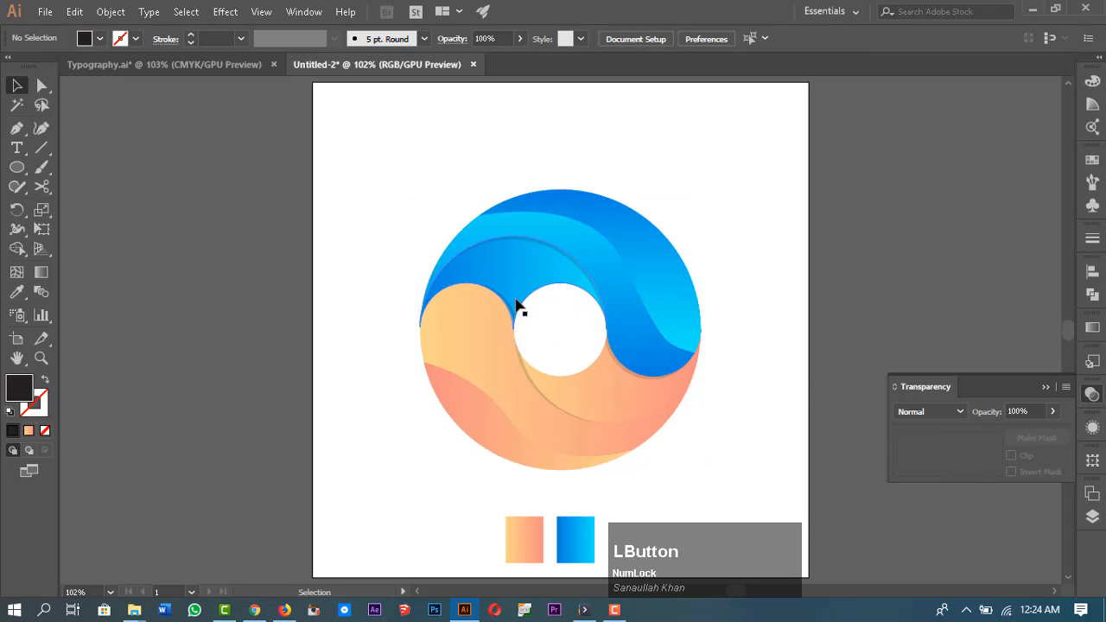